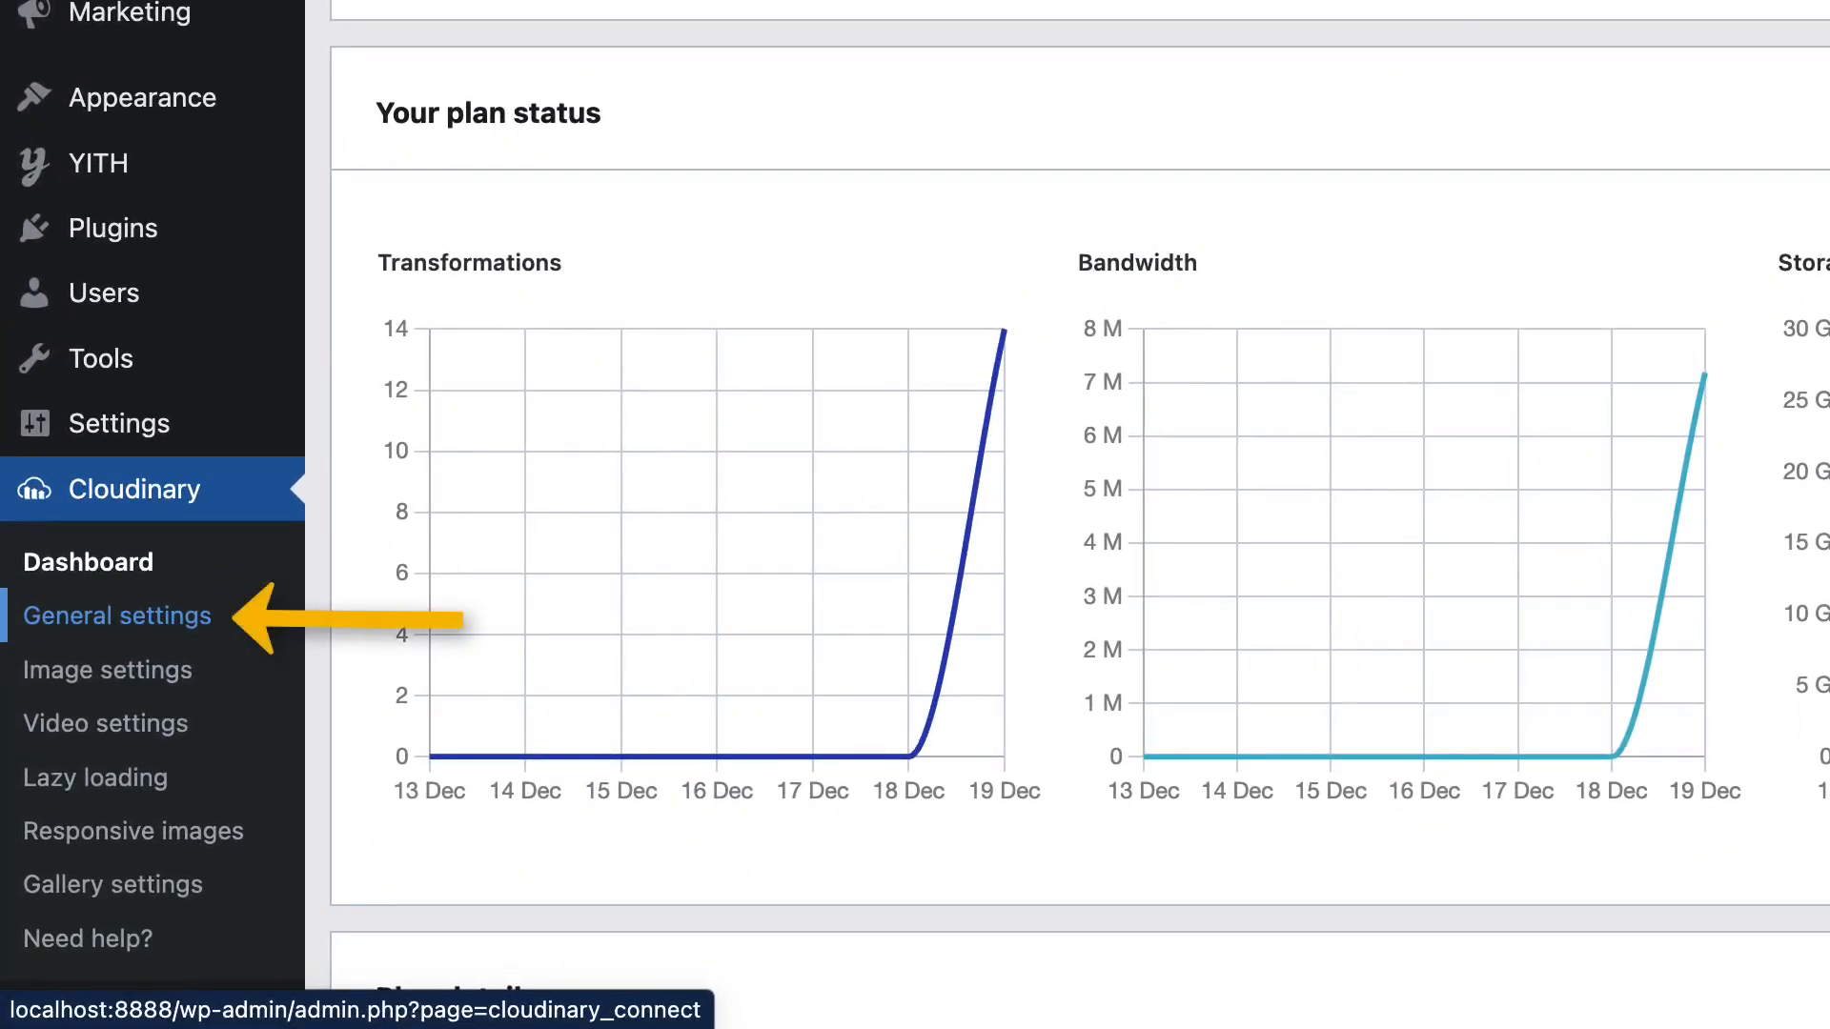
- Open the Cloudinary general settings and set the media library sync method to Manual sync
click(117, 617)
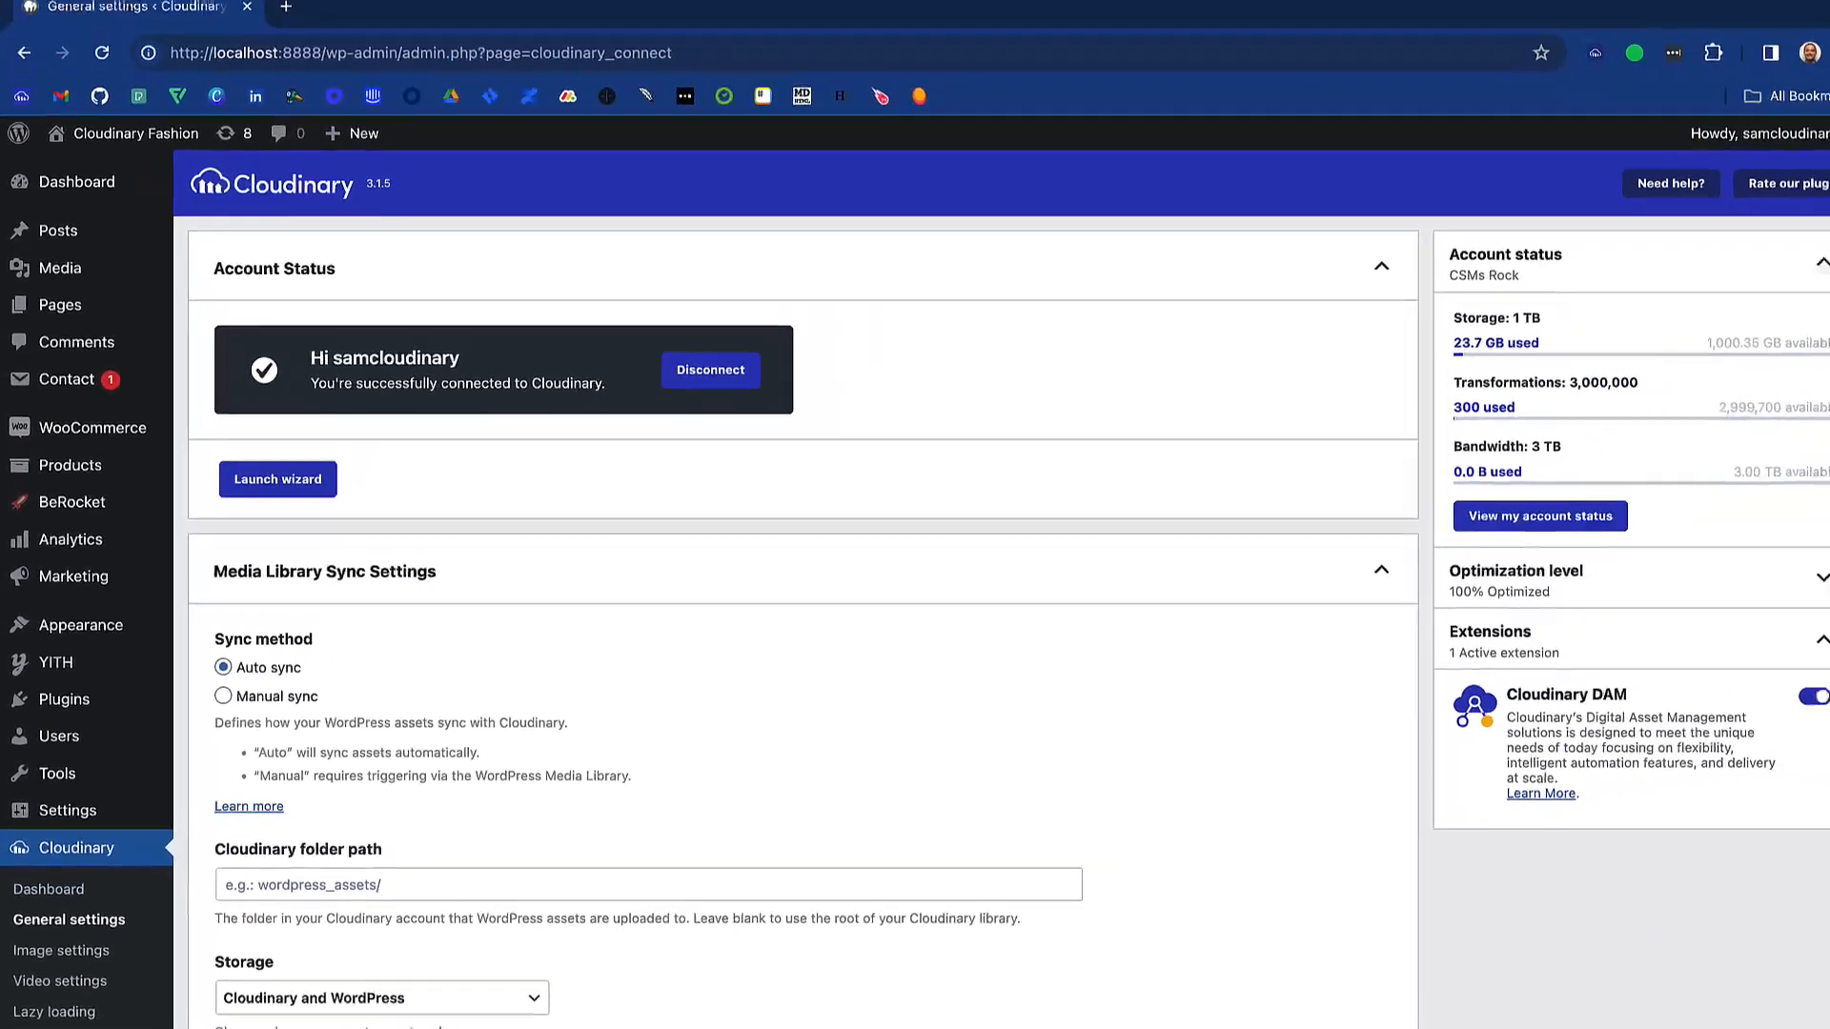
scroll(791, 572, down, 5)
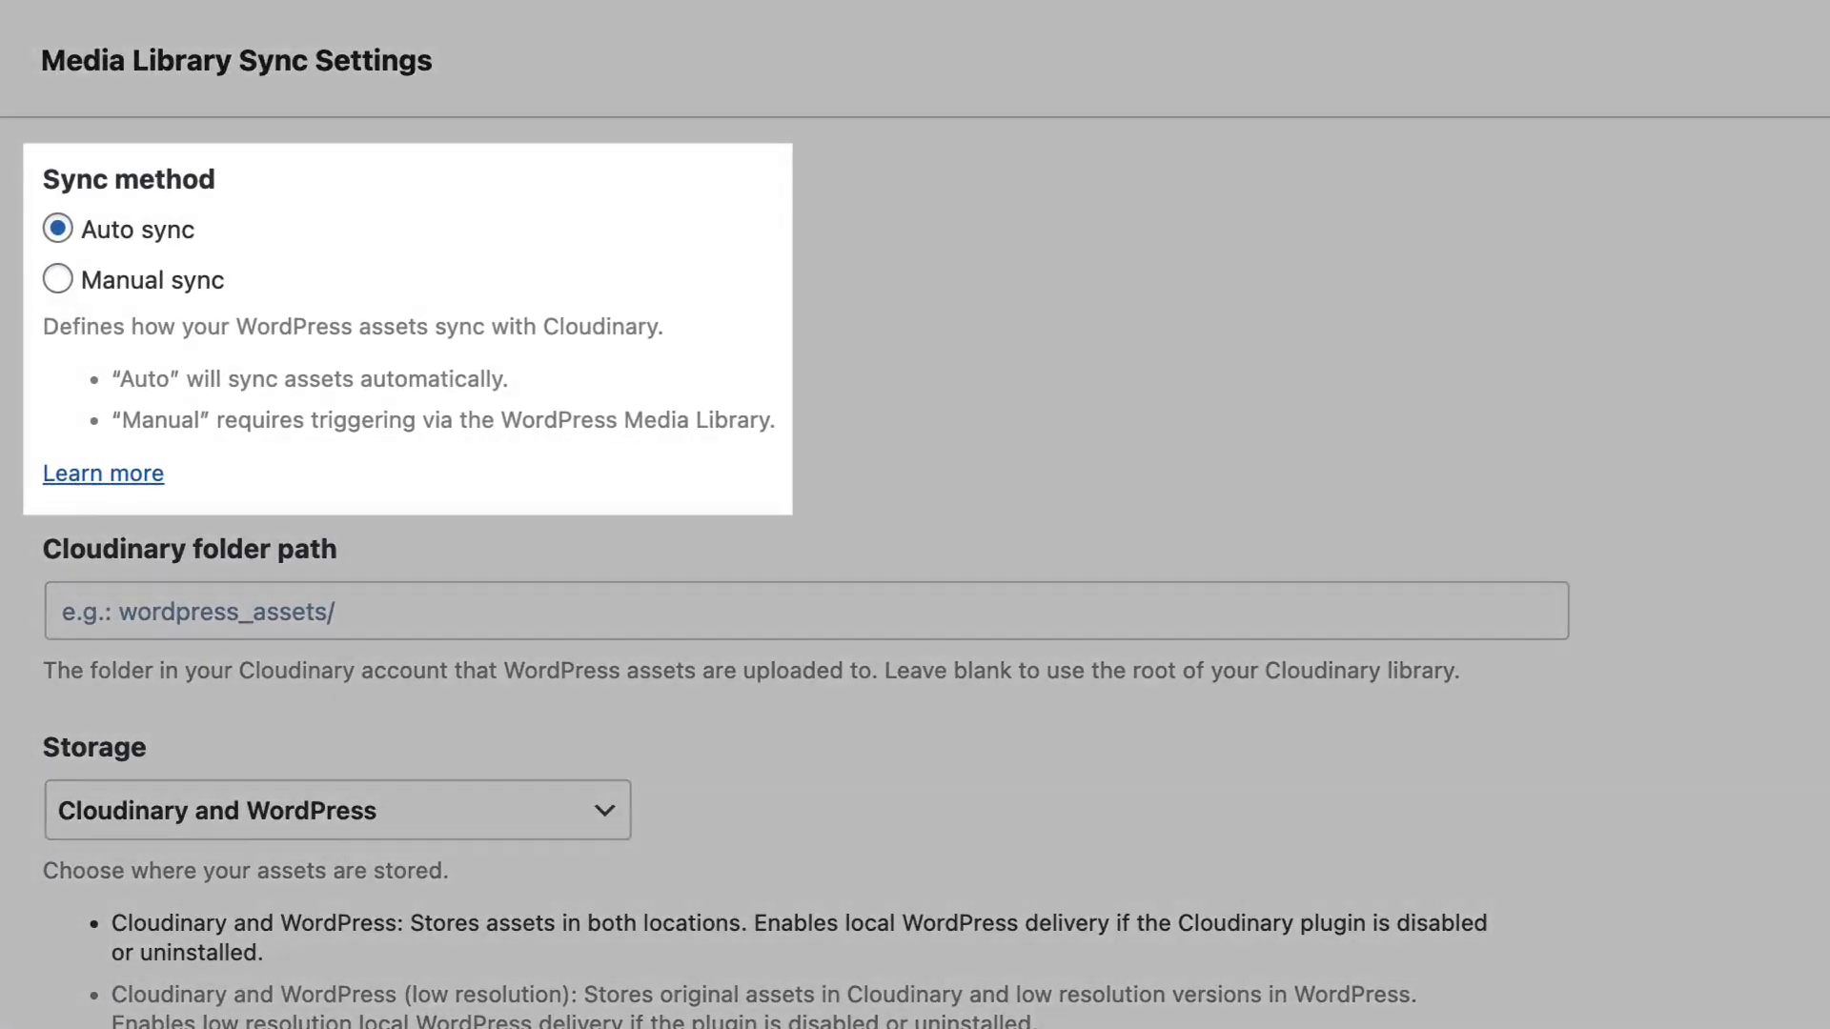
click(221, 351)
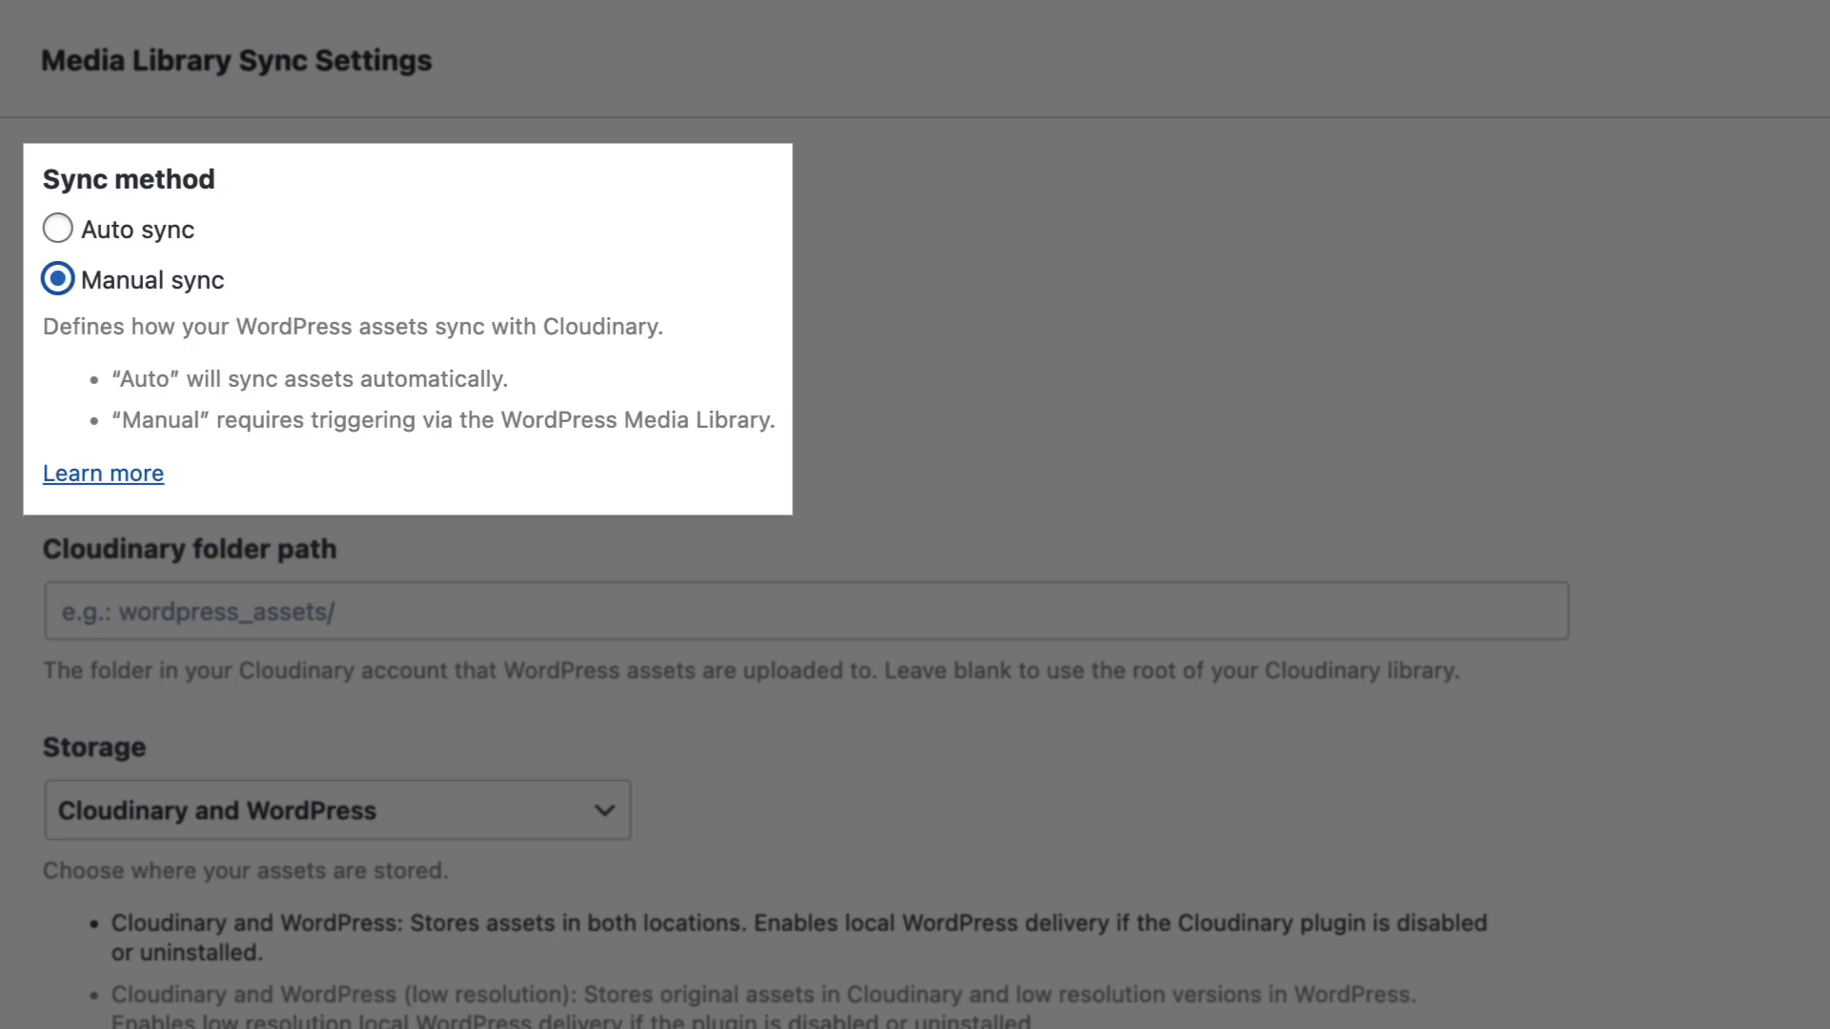
scroll(915, 514, down, 8)
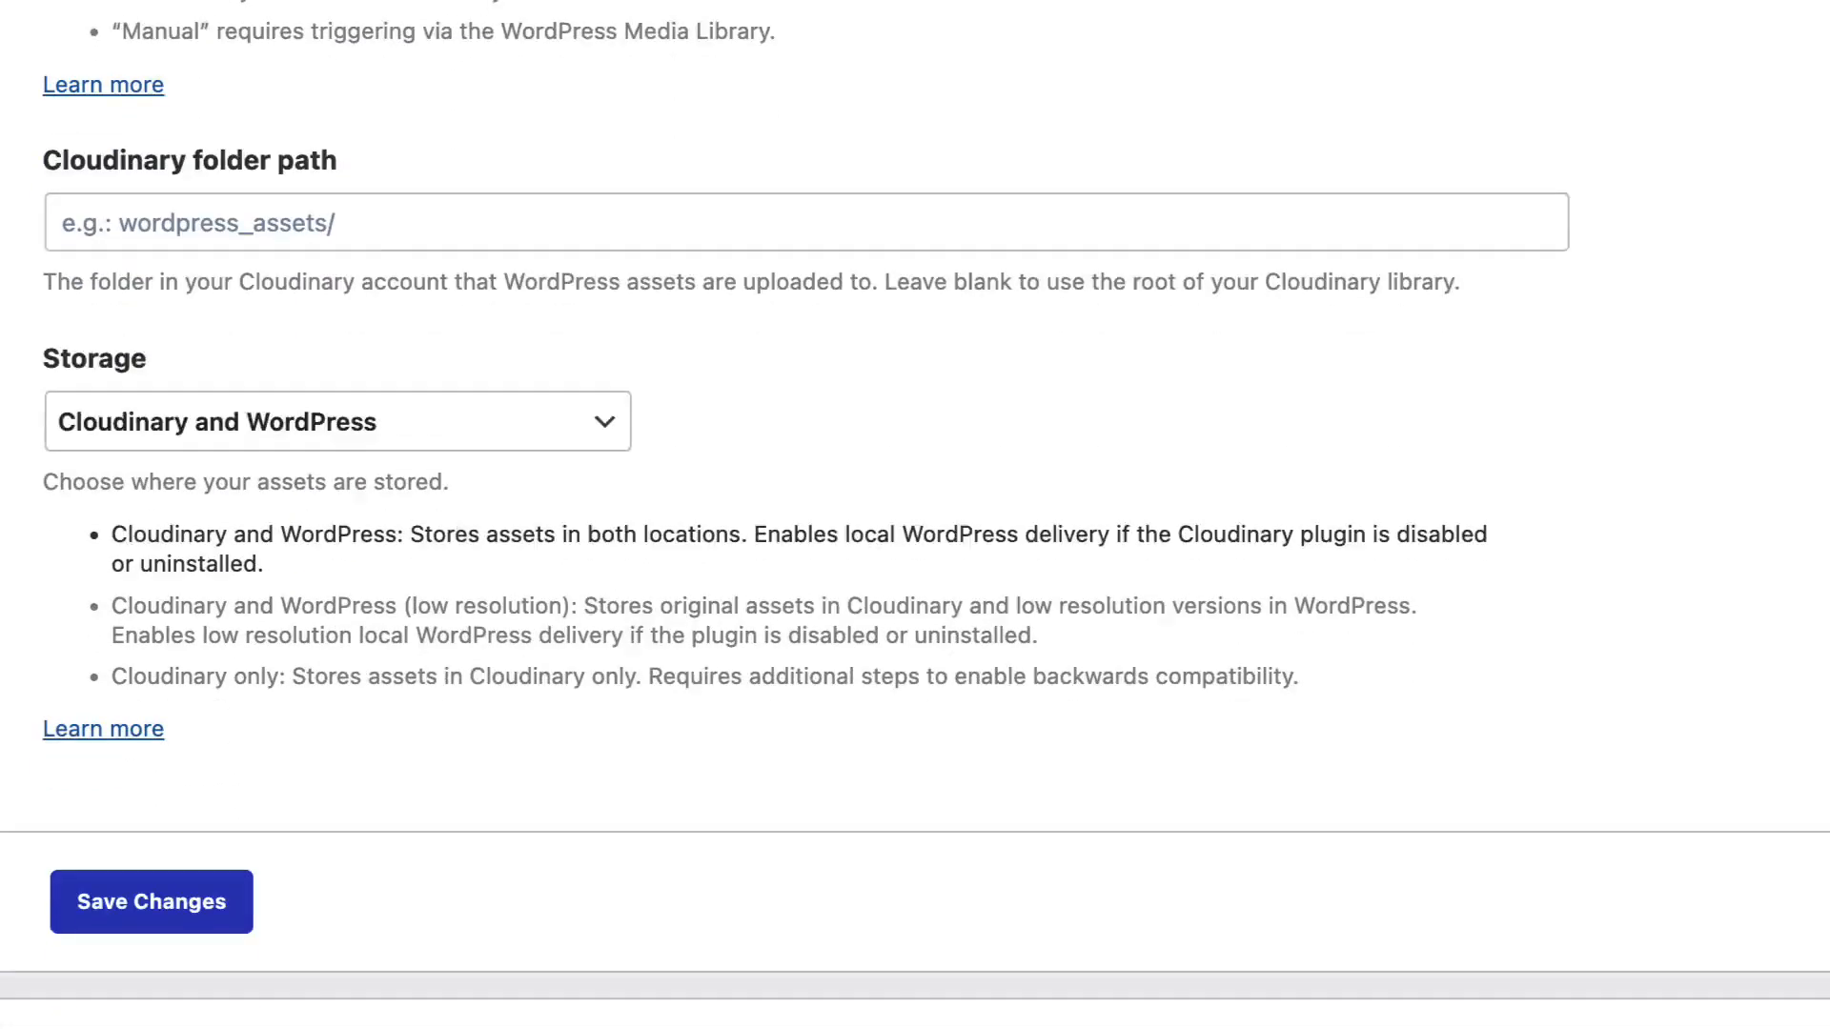
scroll(915, 515, up, 4)
scroll(915, 515, down, 1)
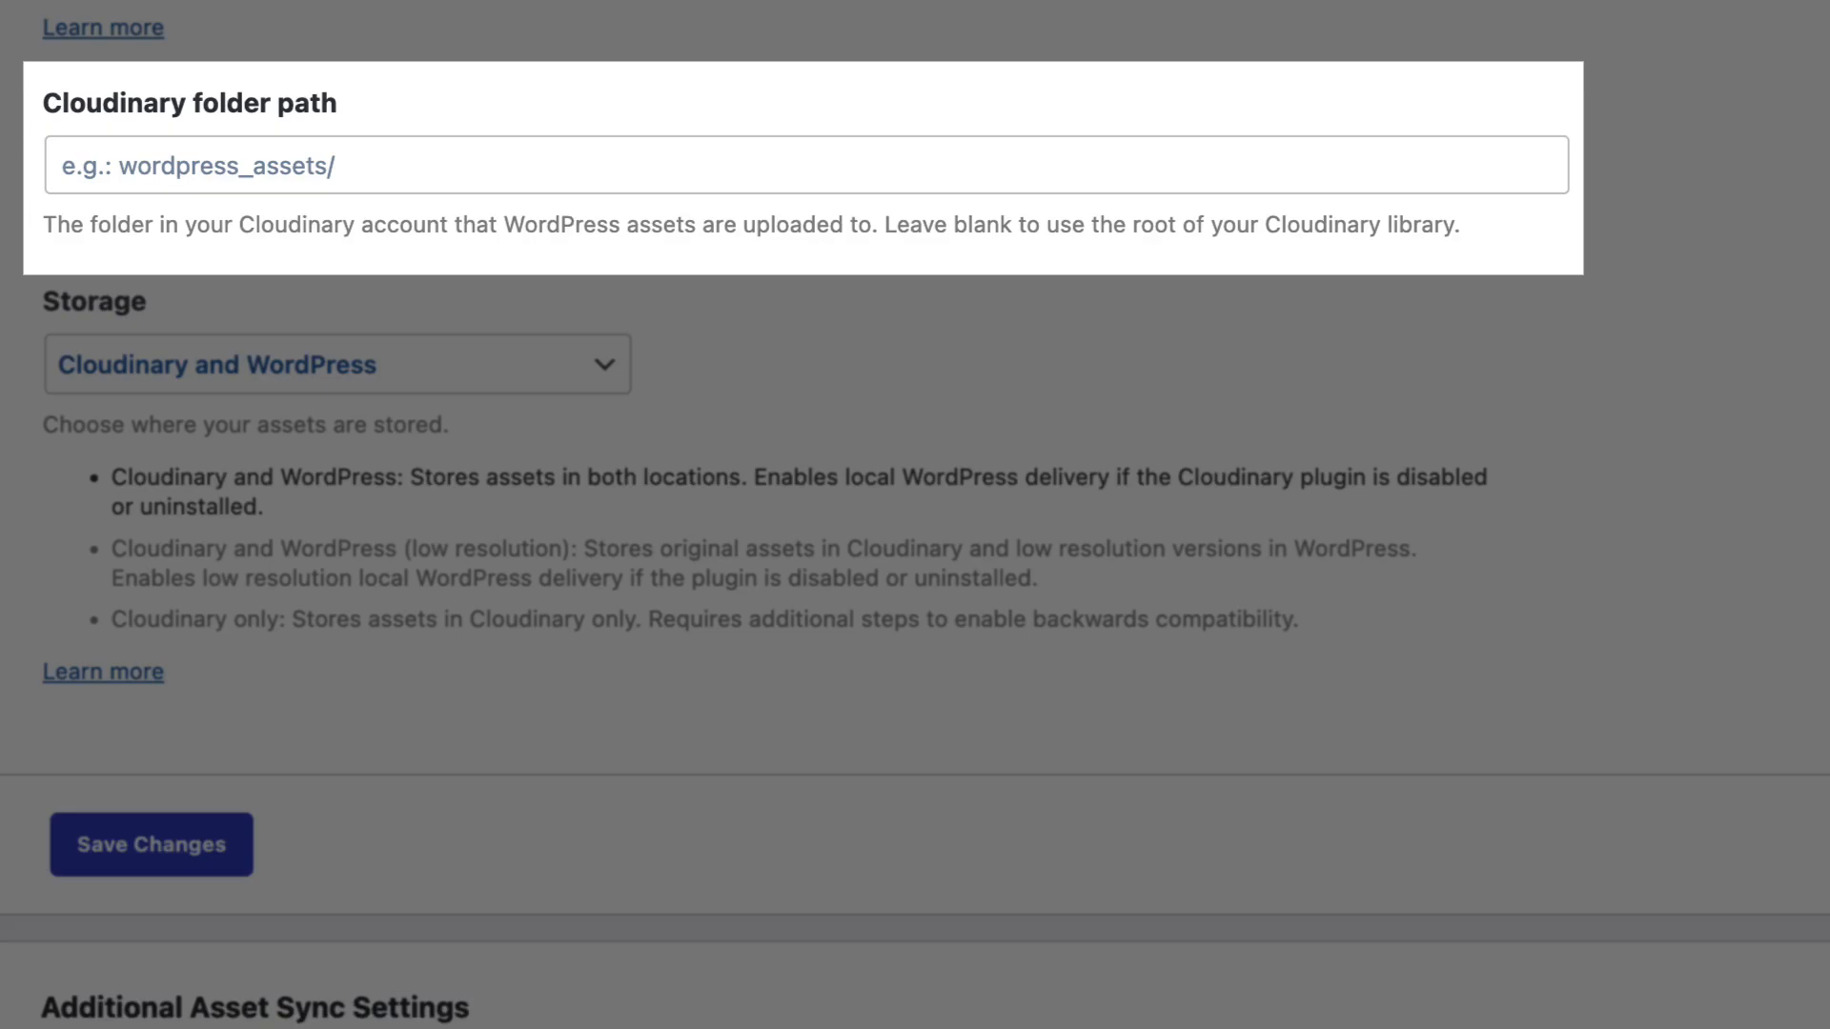
- Look through the available asset storage options and keep Cloudinary and WordPress selected
click(605, 365)
key(Down)
key(Down)
key(Up)
key(Up)
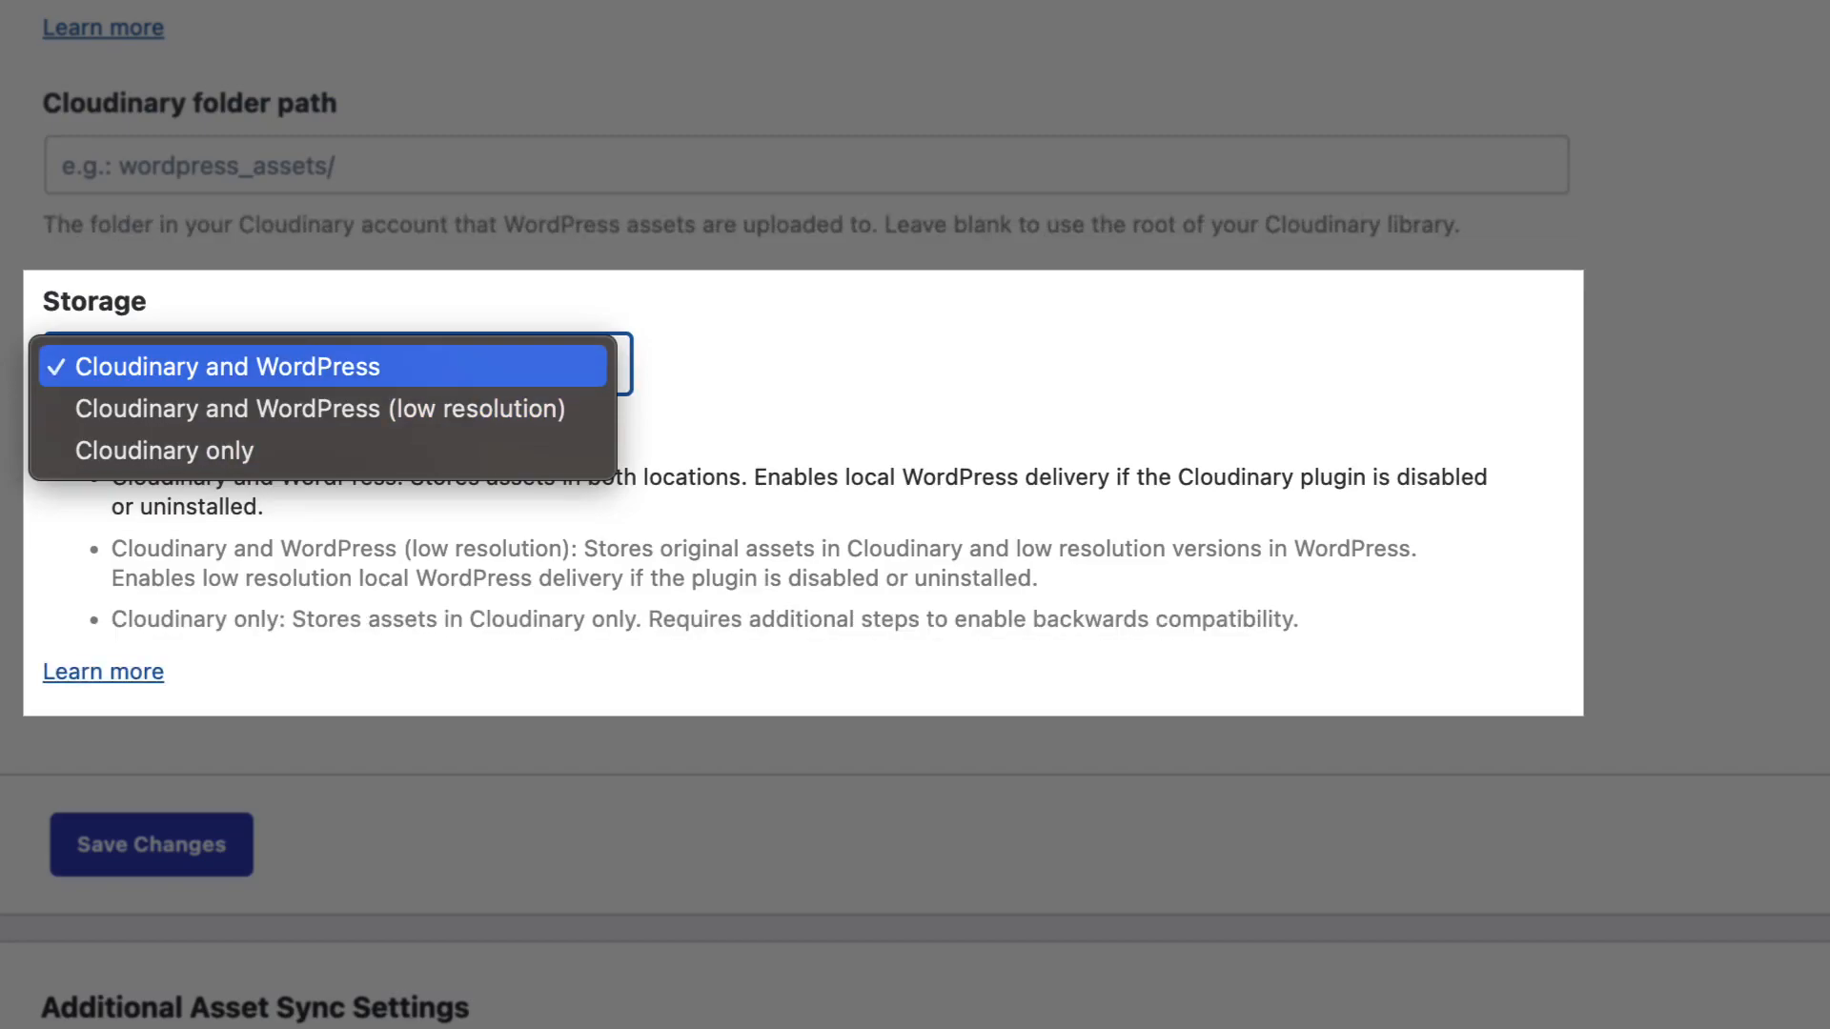
key(Return)
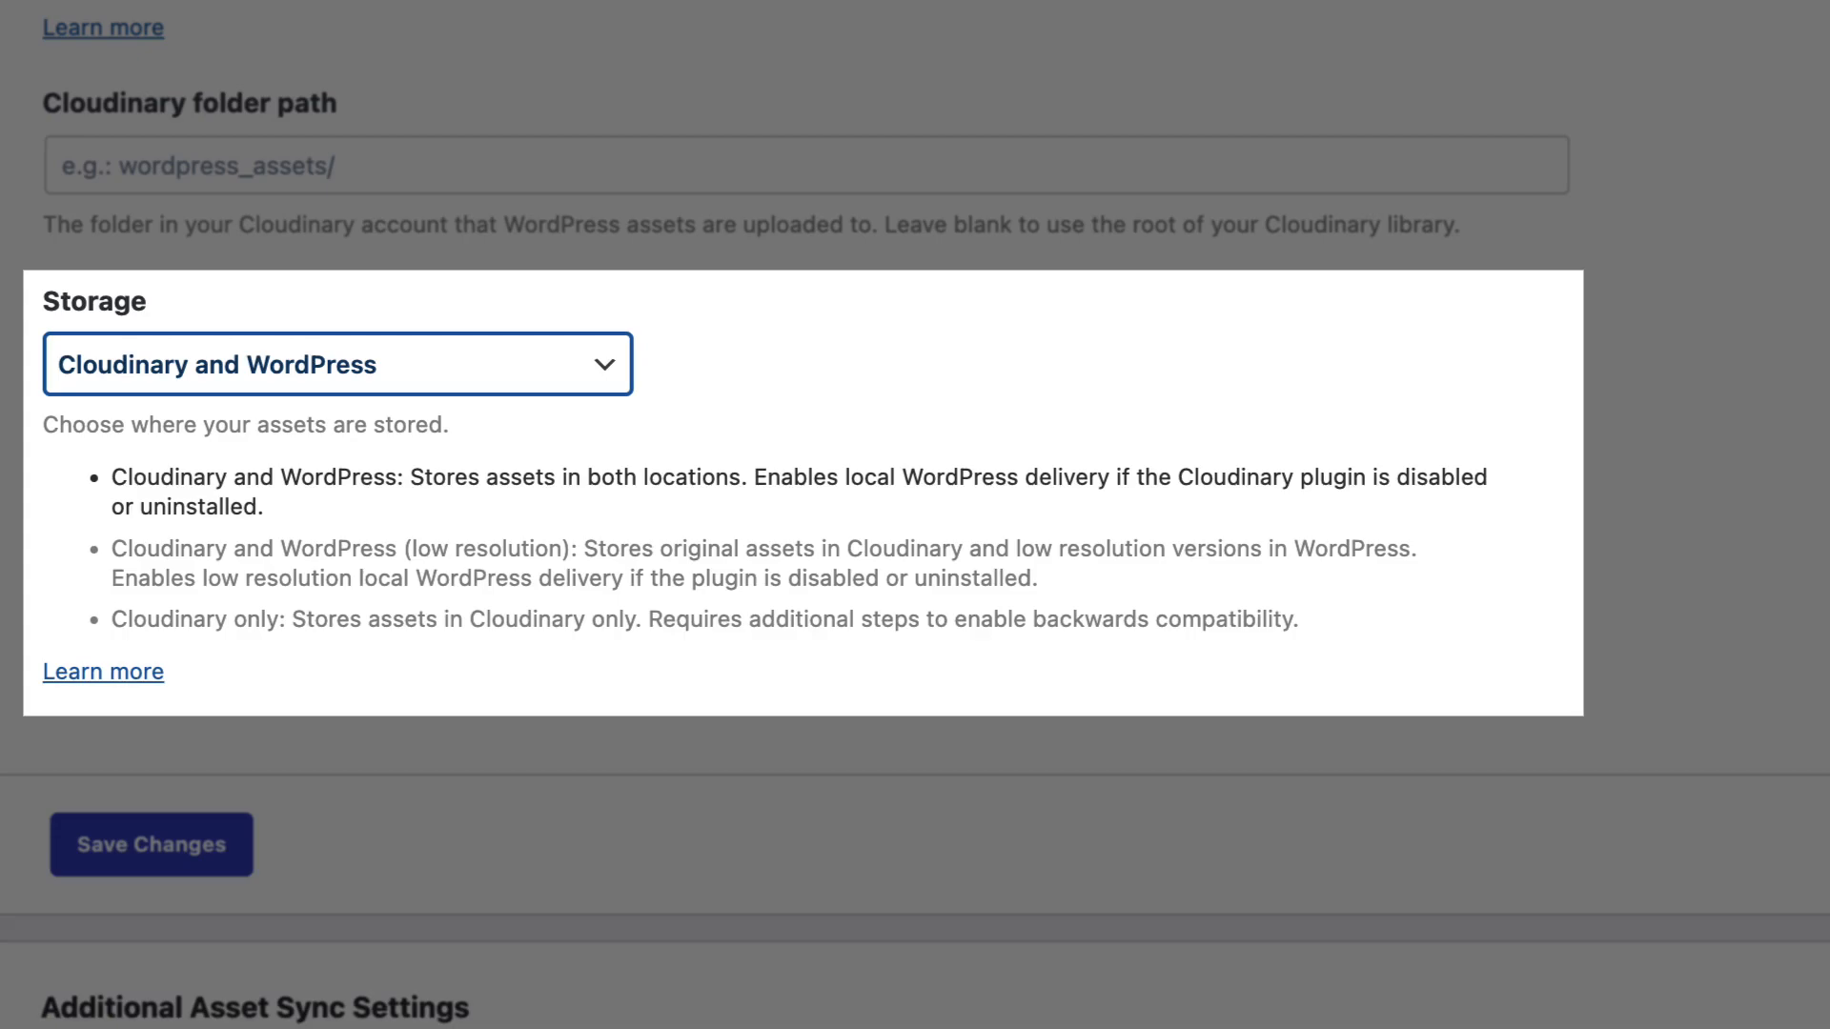
- Try the Cloudinary and WordPress (low resolution) storage option, followed by Cloudinary only
click(560, 380)
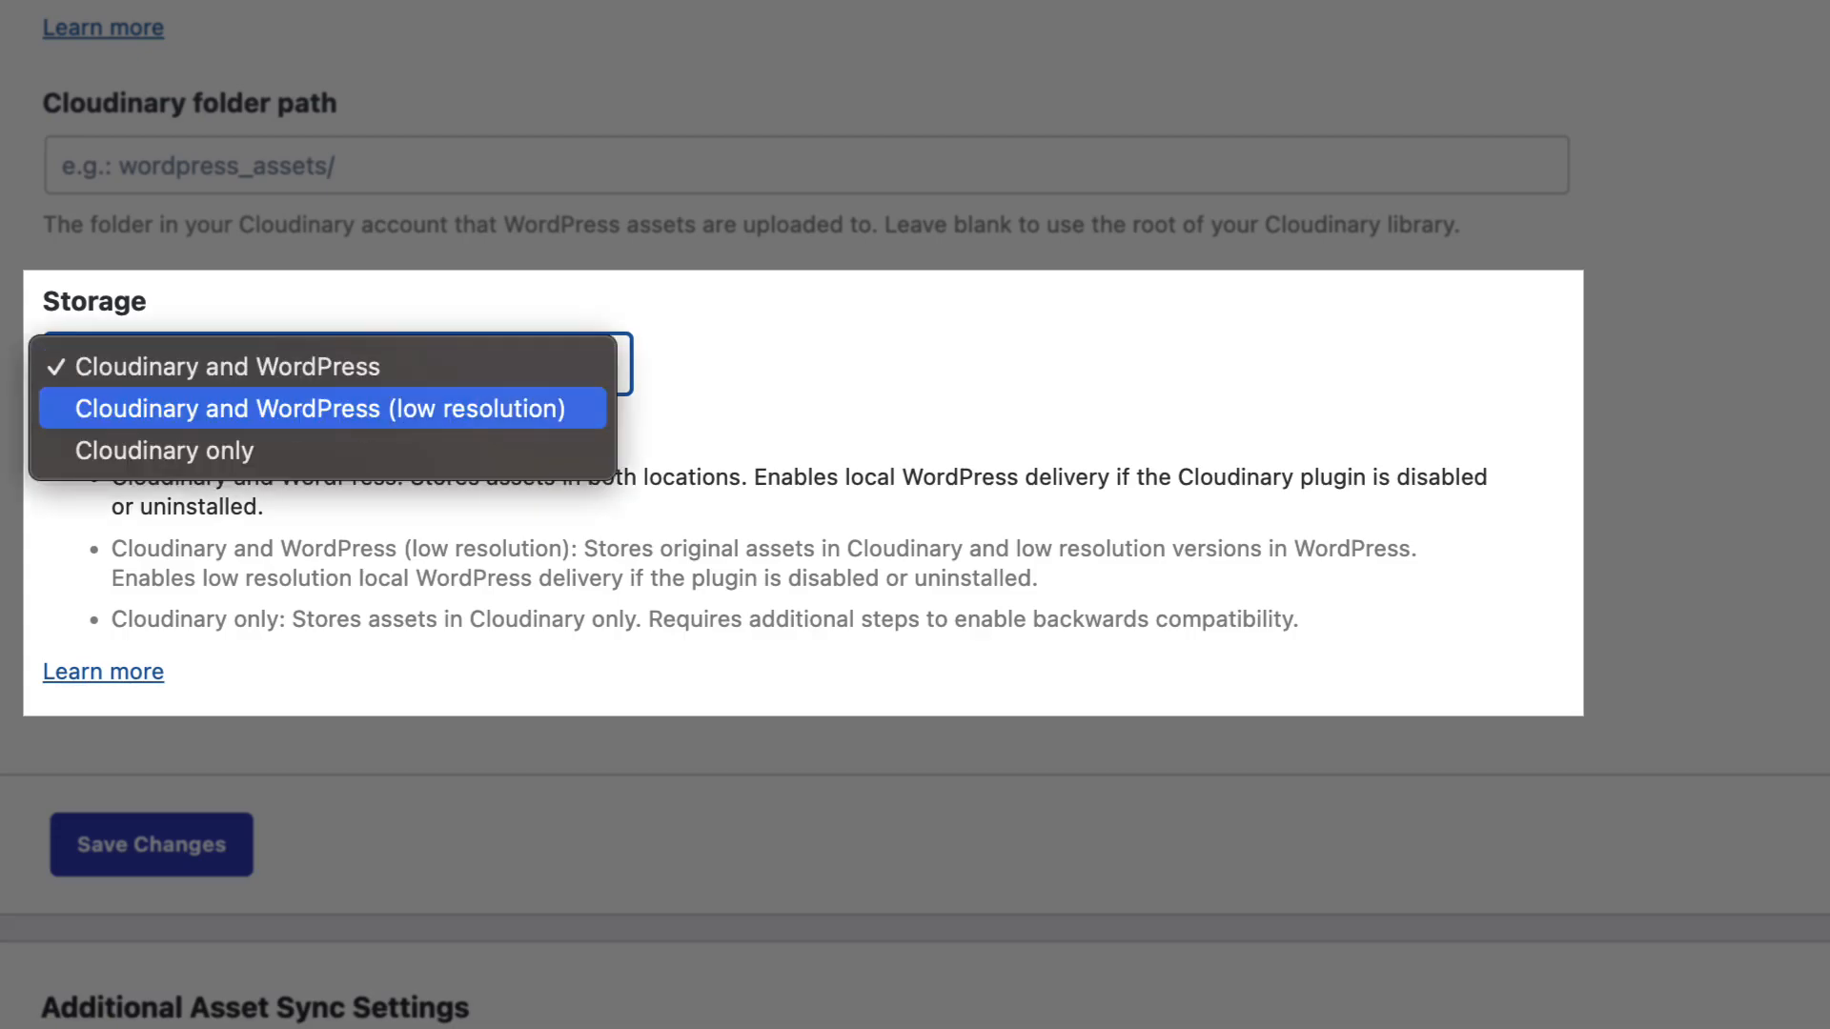
key(Return)
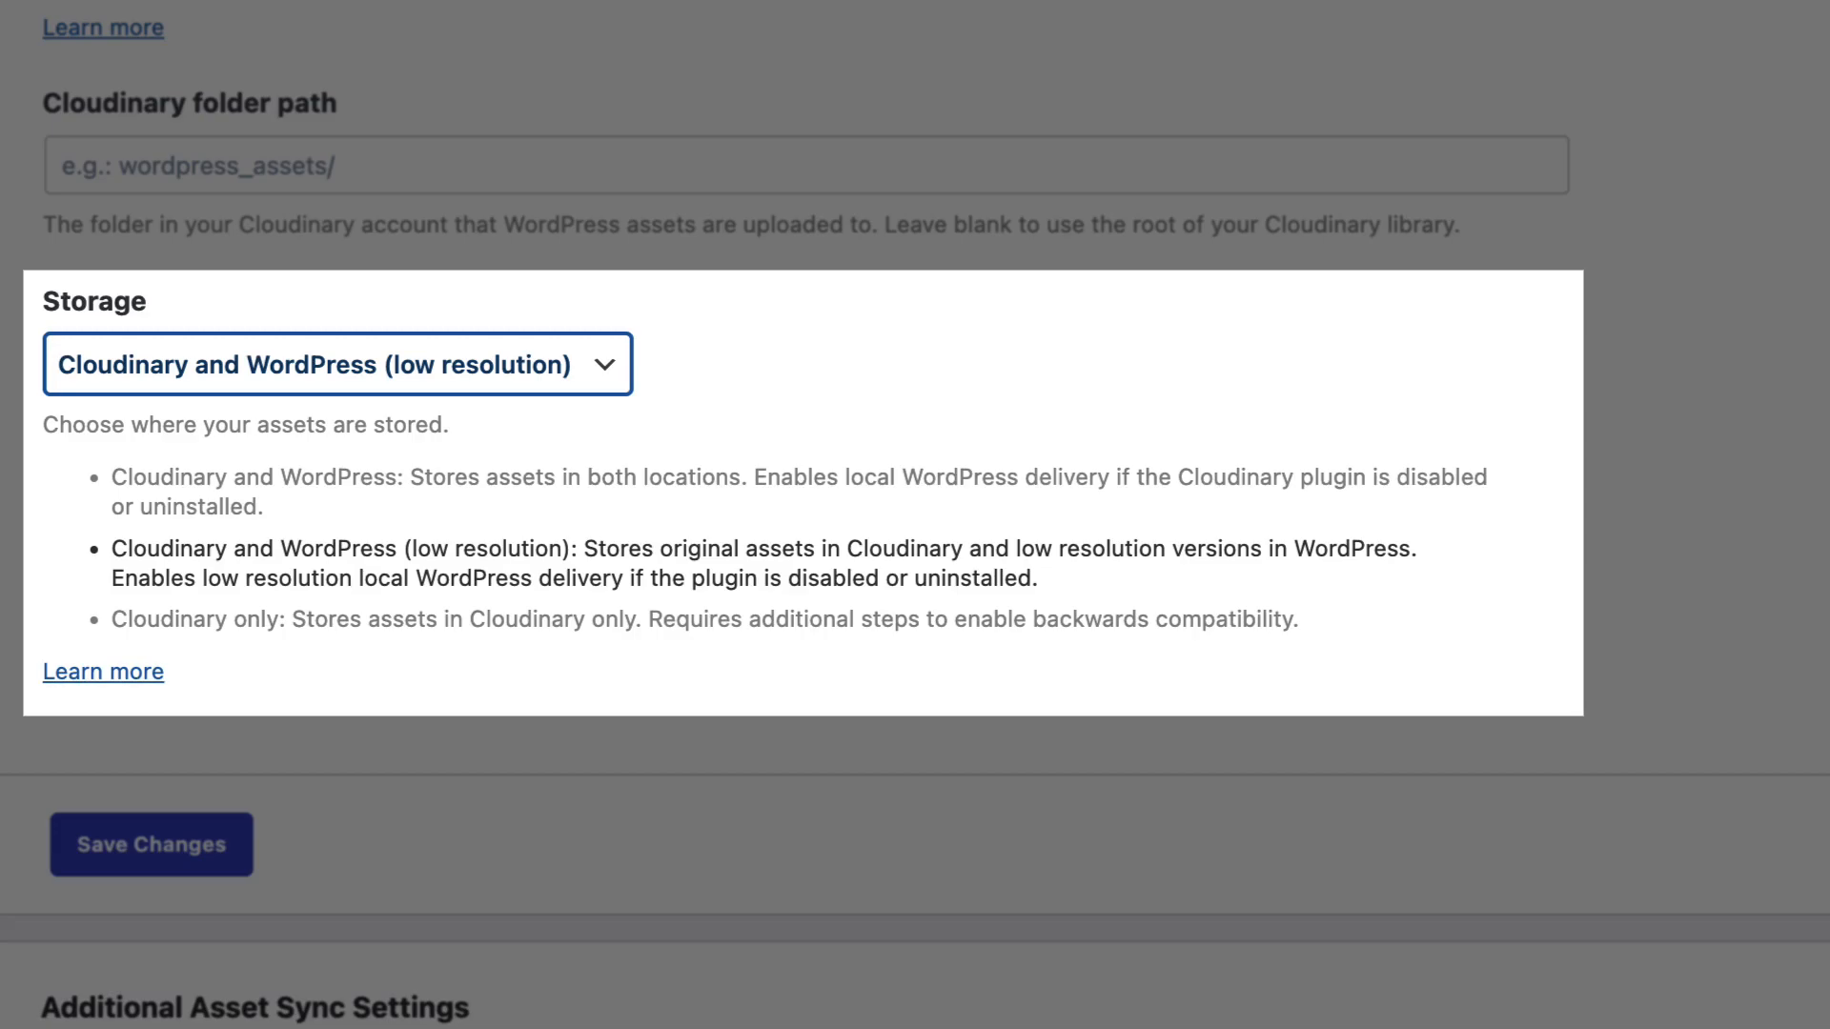
key(space)
key(Down)
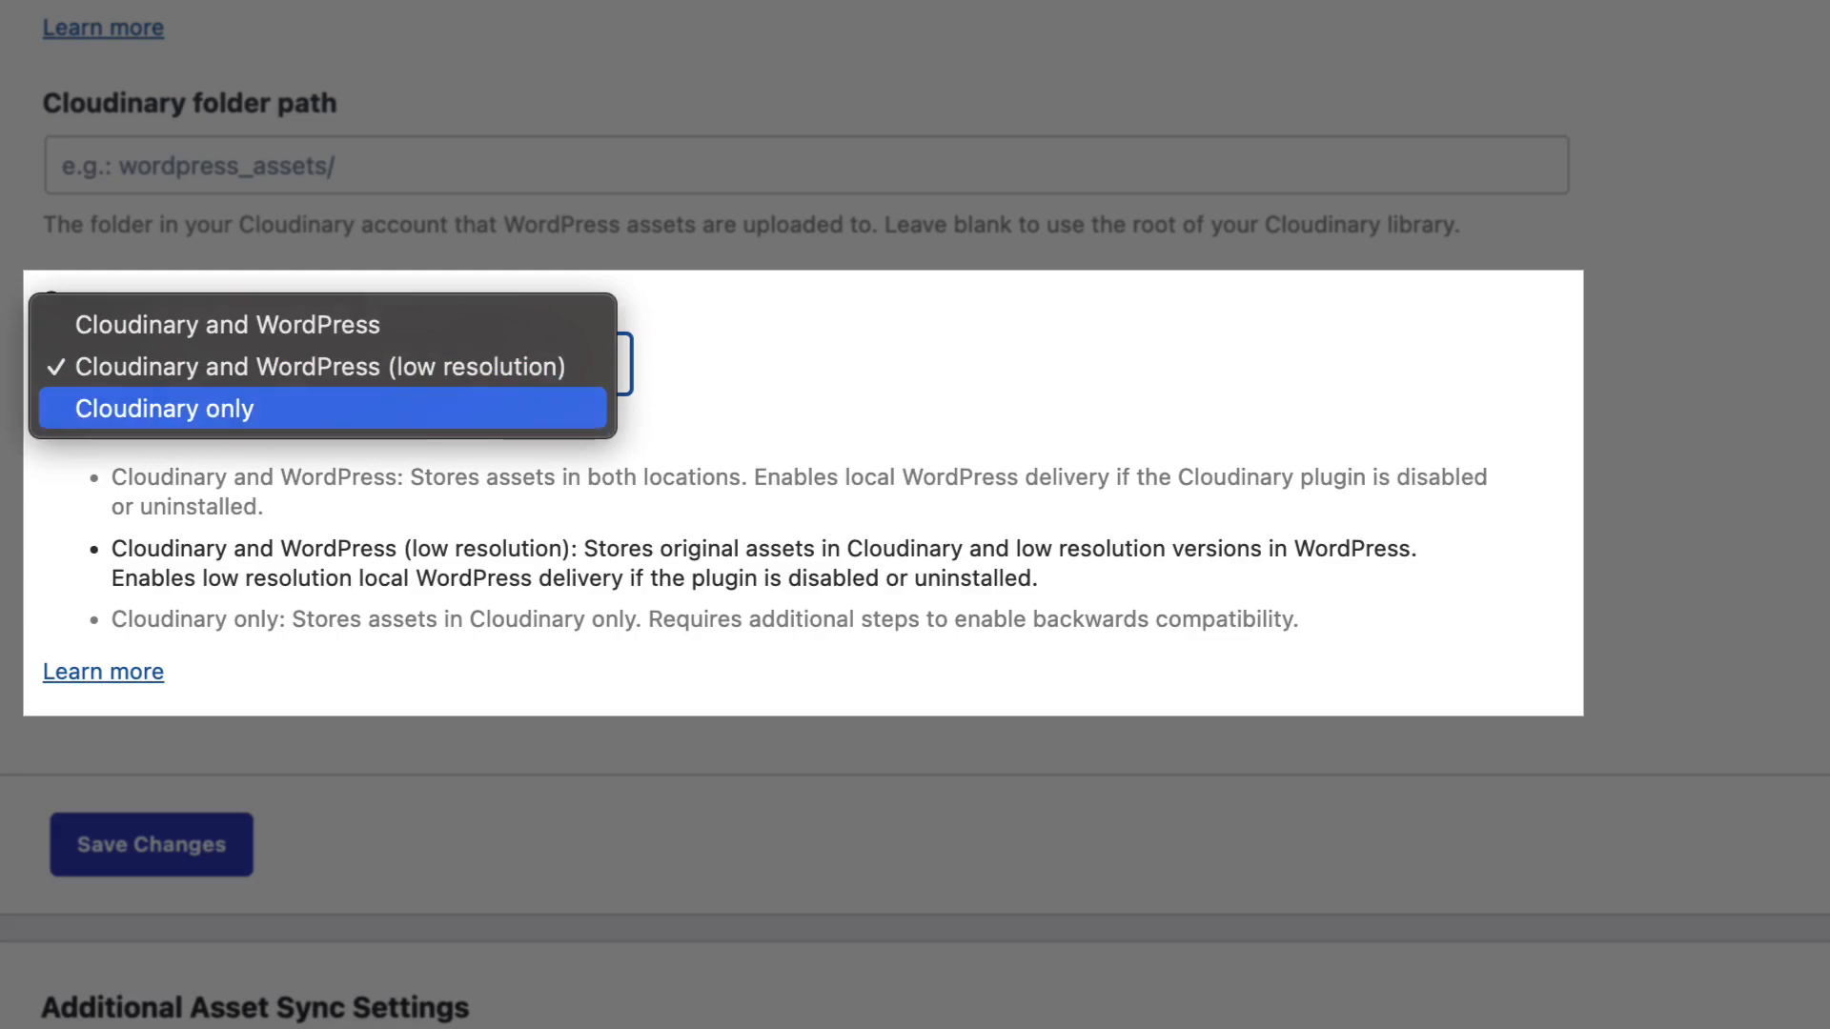
key(Return)
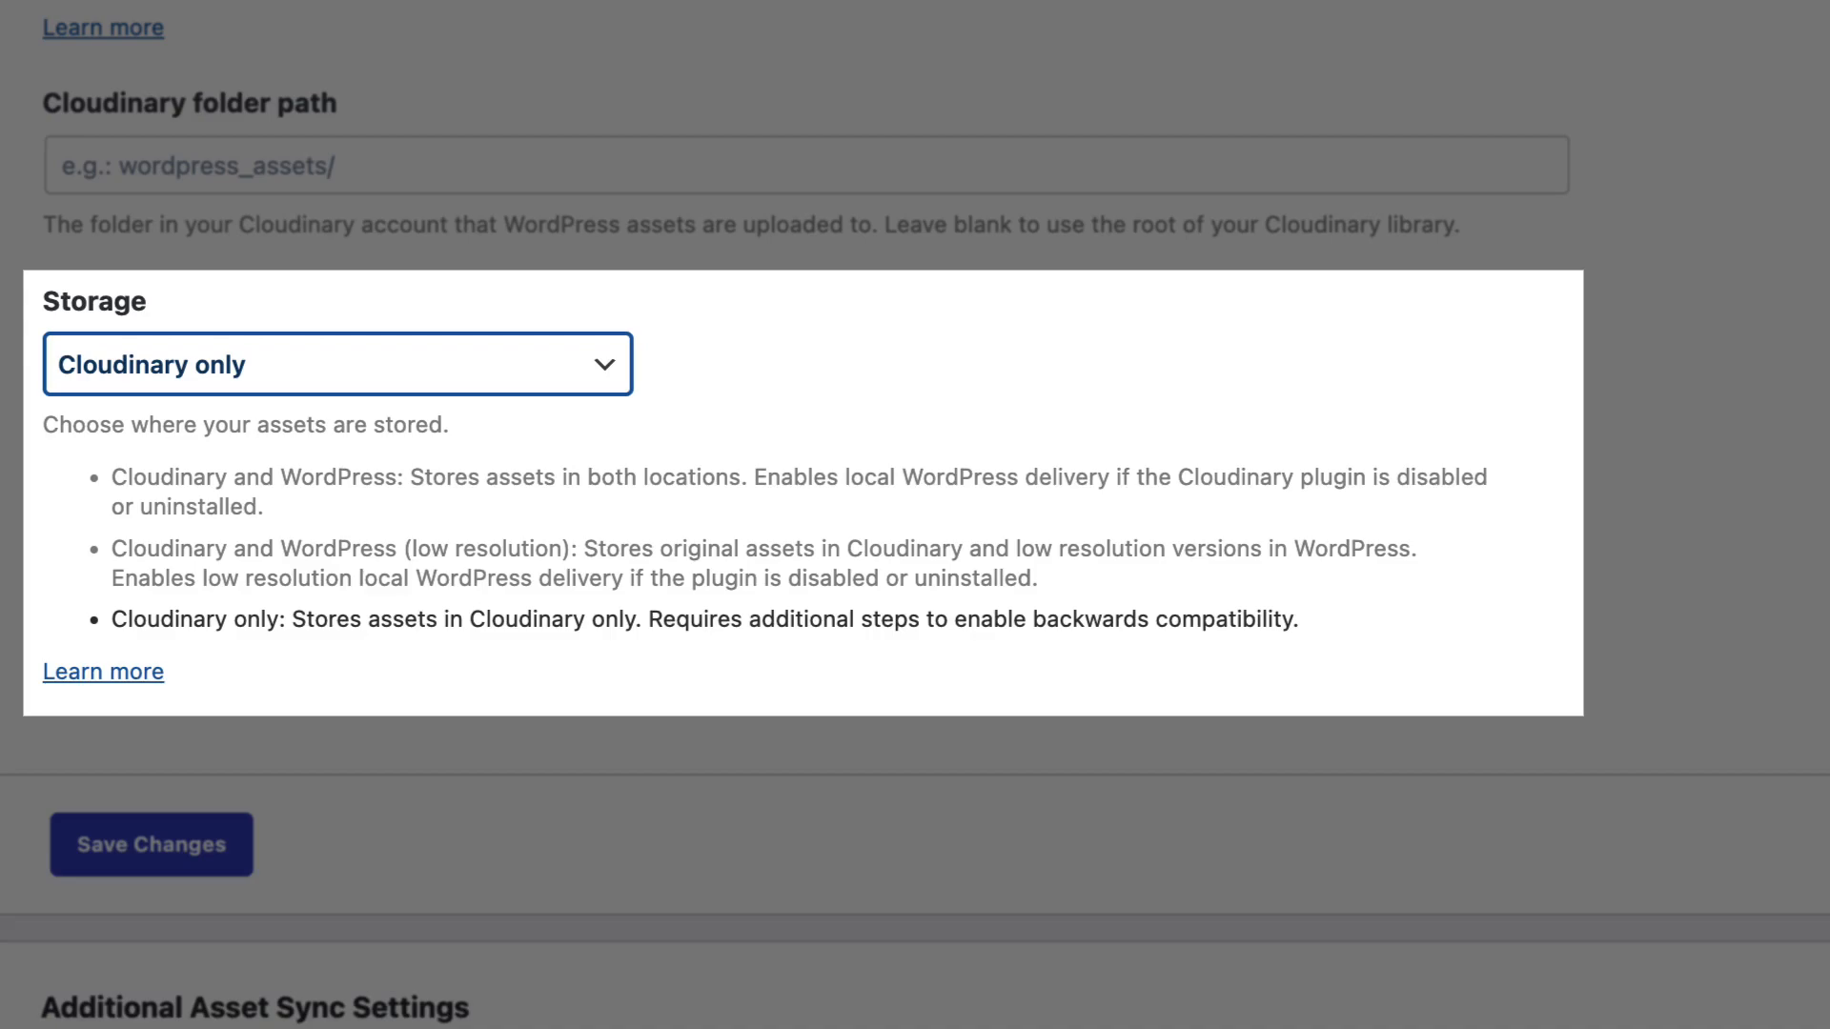
- Set the asset storage back to Cloudinary and WordPress
key(space)
key(Up)
key(Up)
key(Return)
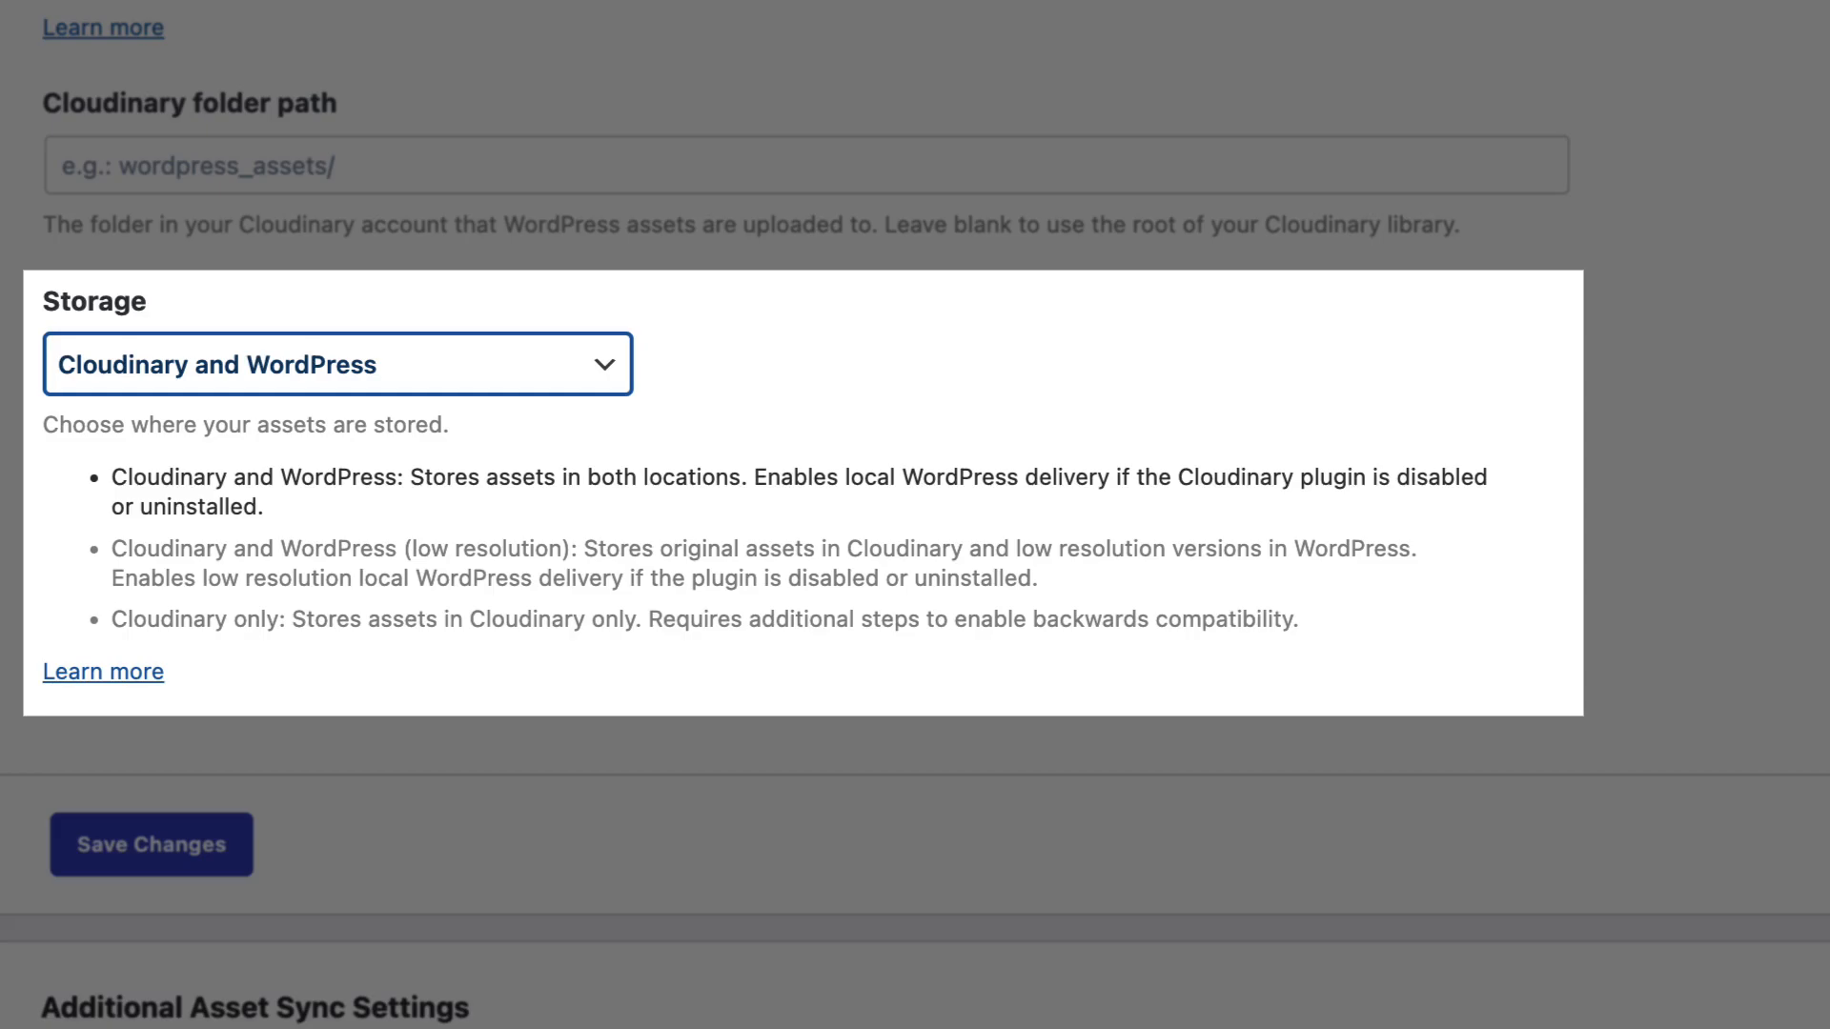
- Enable external assets in the External Asset Sync Settings below the additional asset sync options
scroll(1084, 619, down, 5)
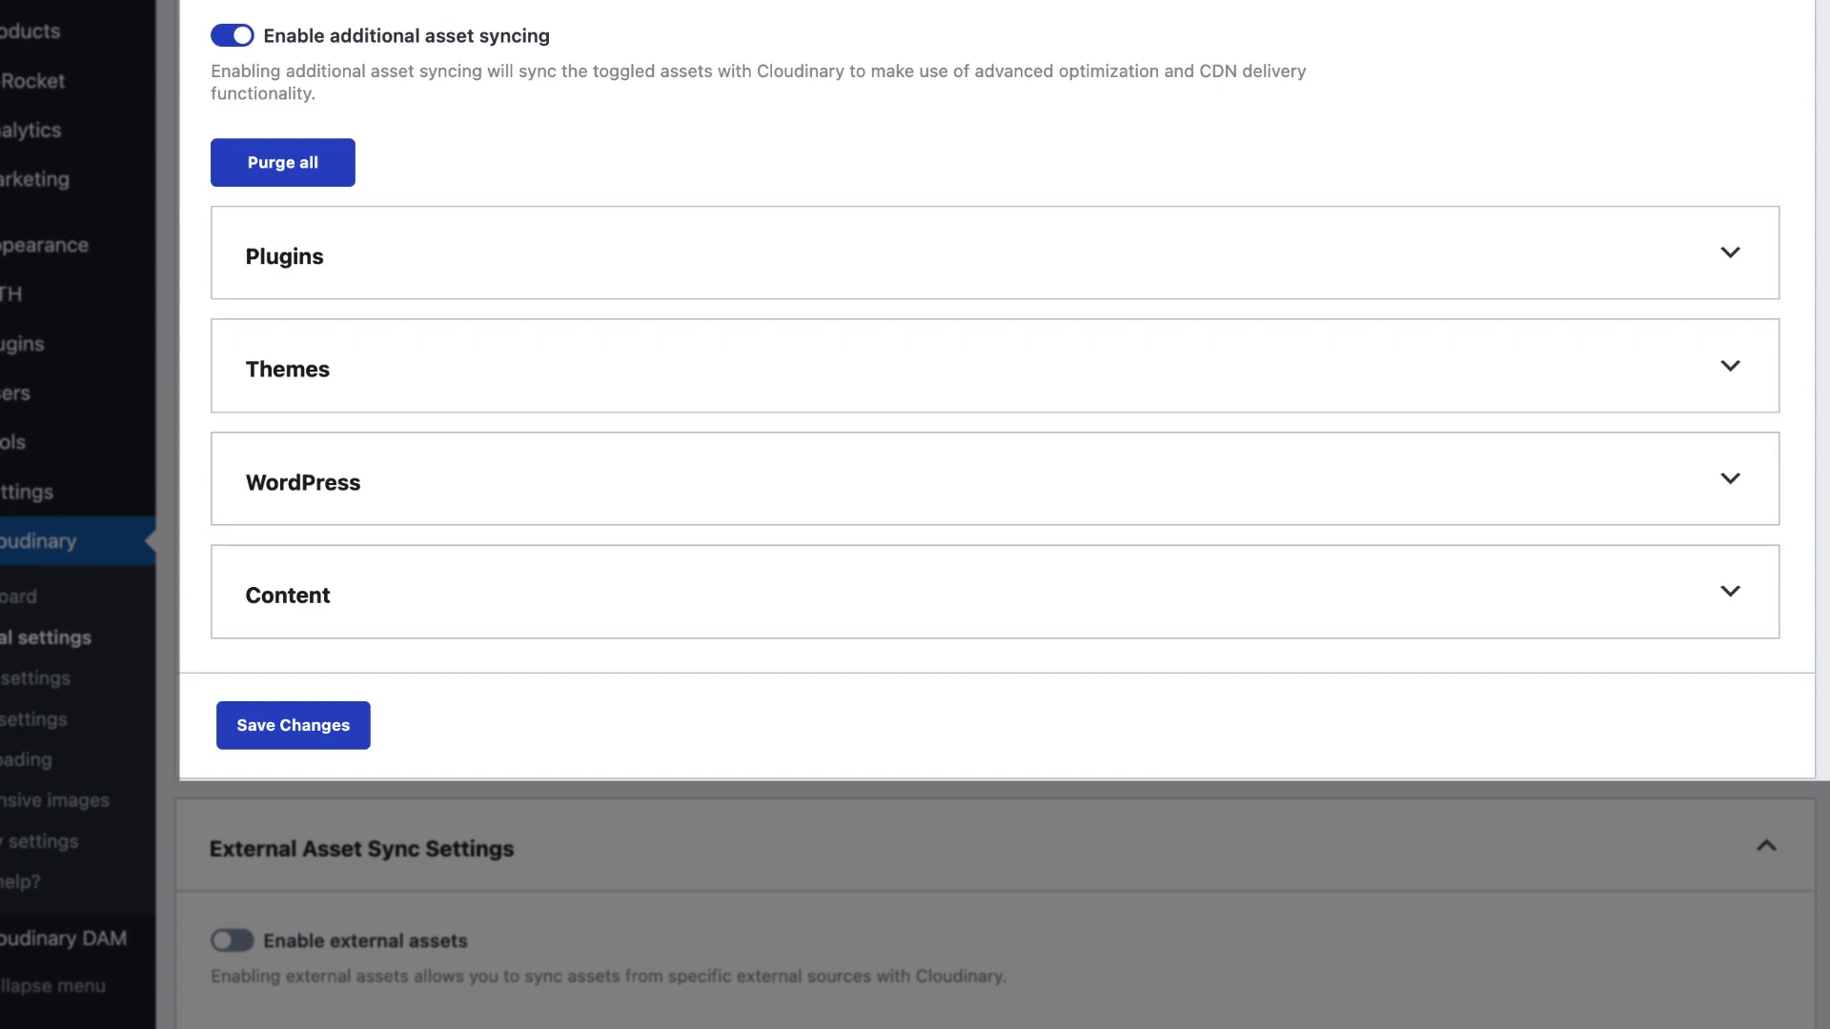
scroll(991, 477, down, 3)
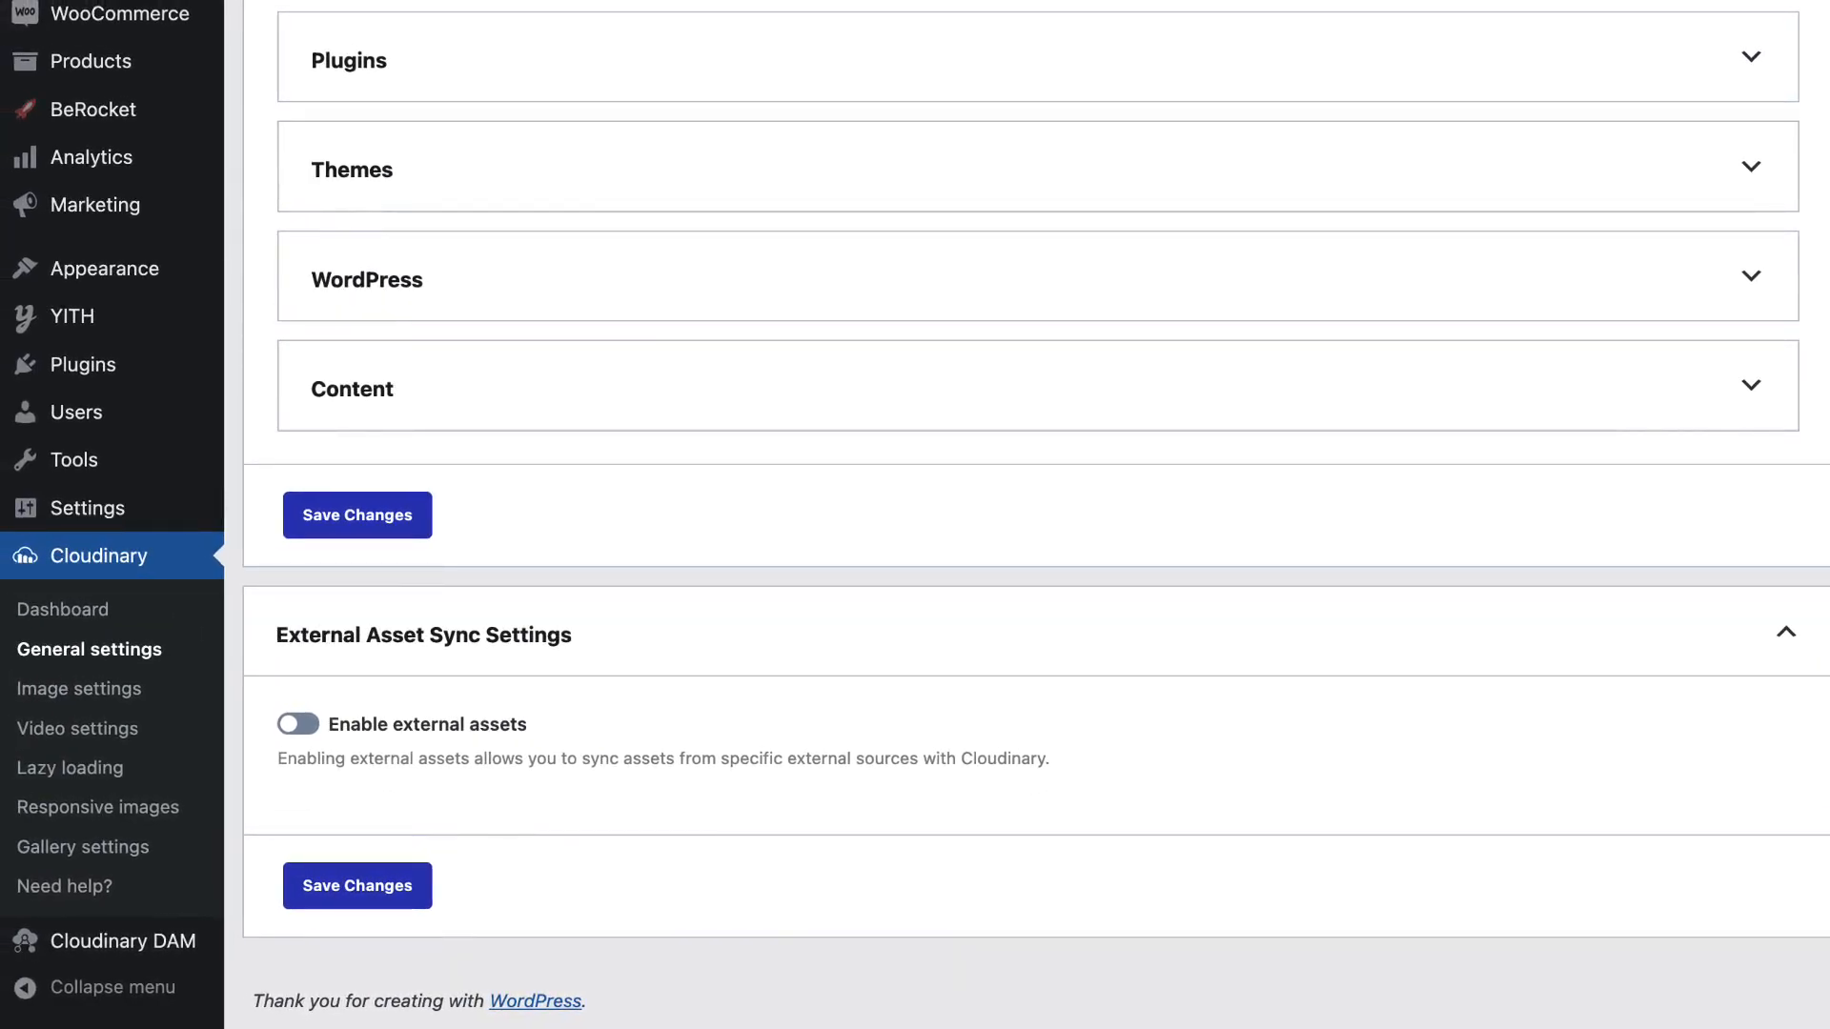
click(298, 724)
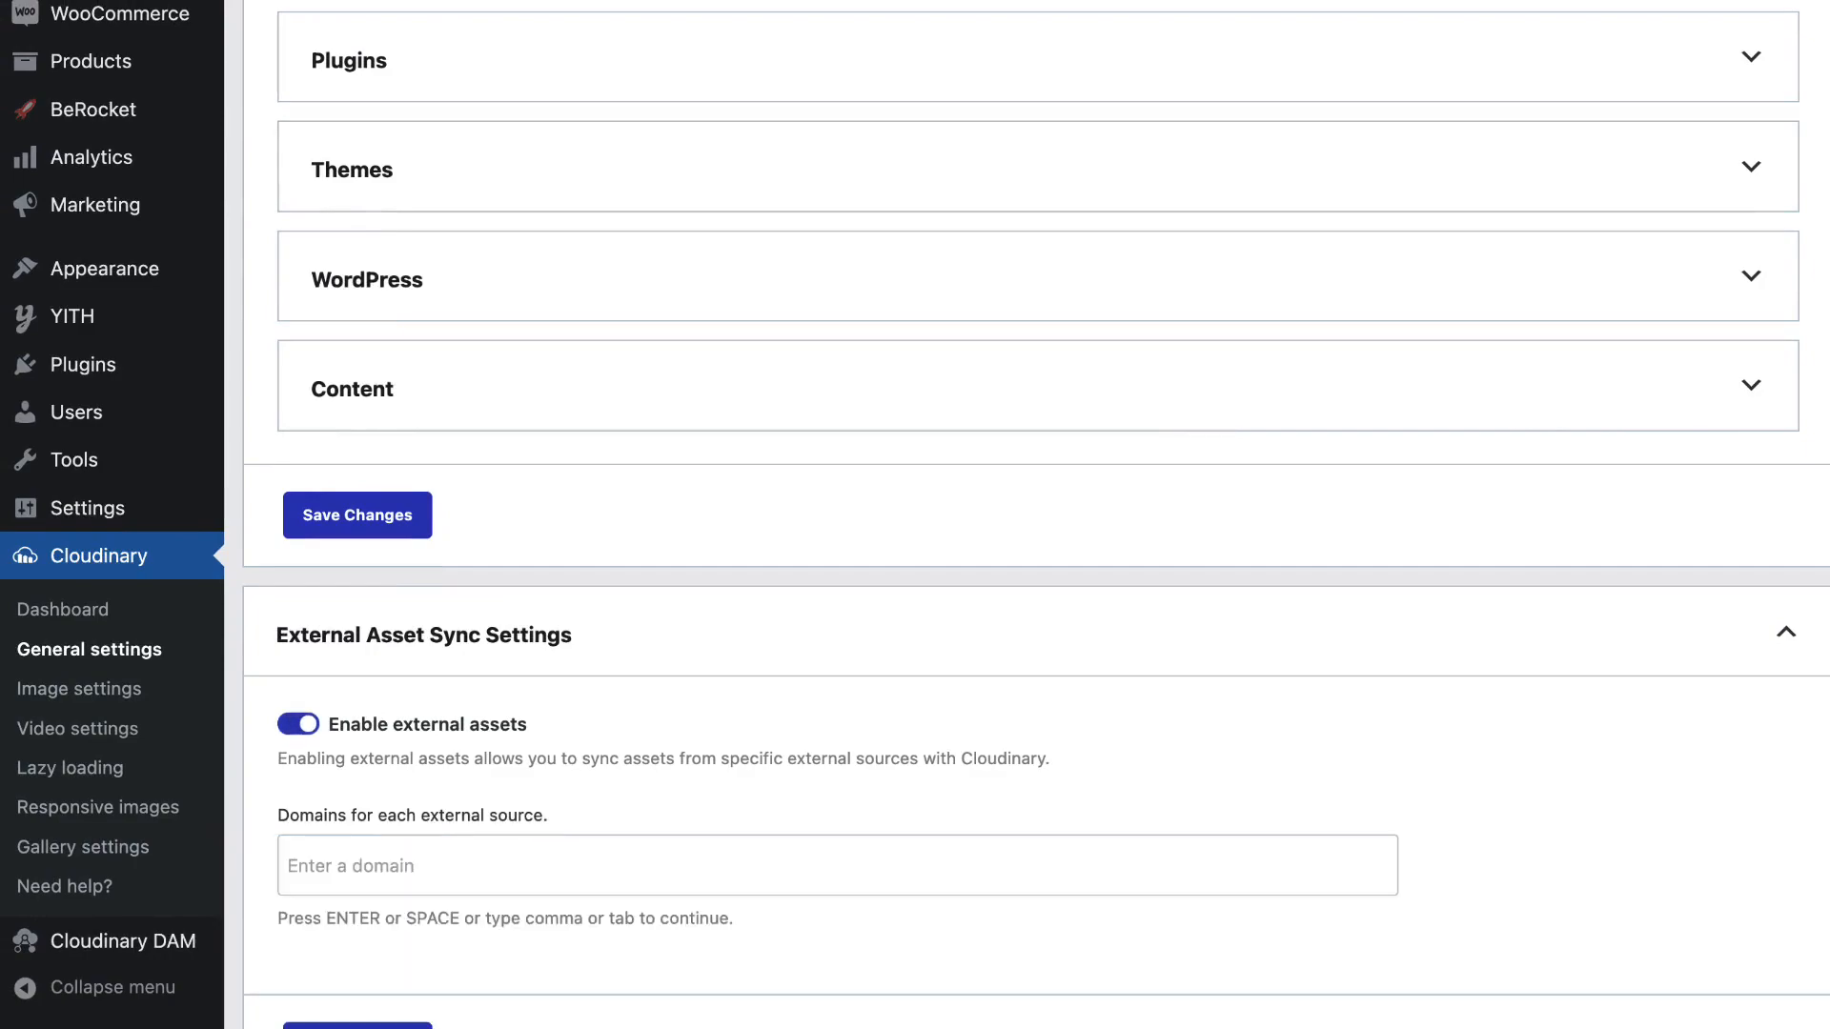
- Set the sync method in the Media Library Sync Settings back to Auto sync
scroll(1036, 515, down, 2)
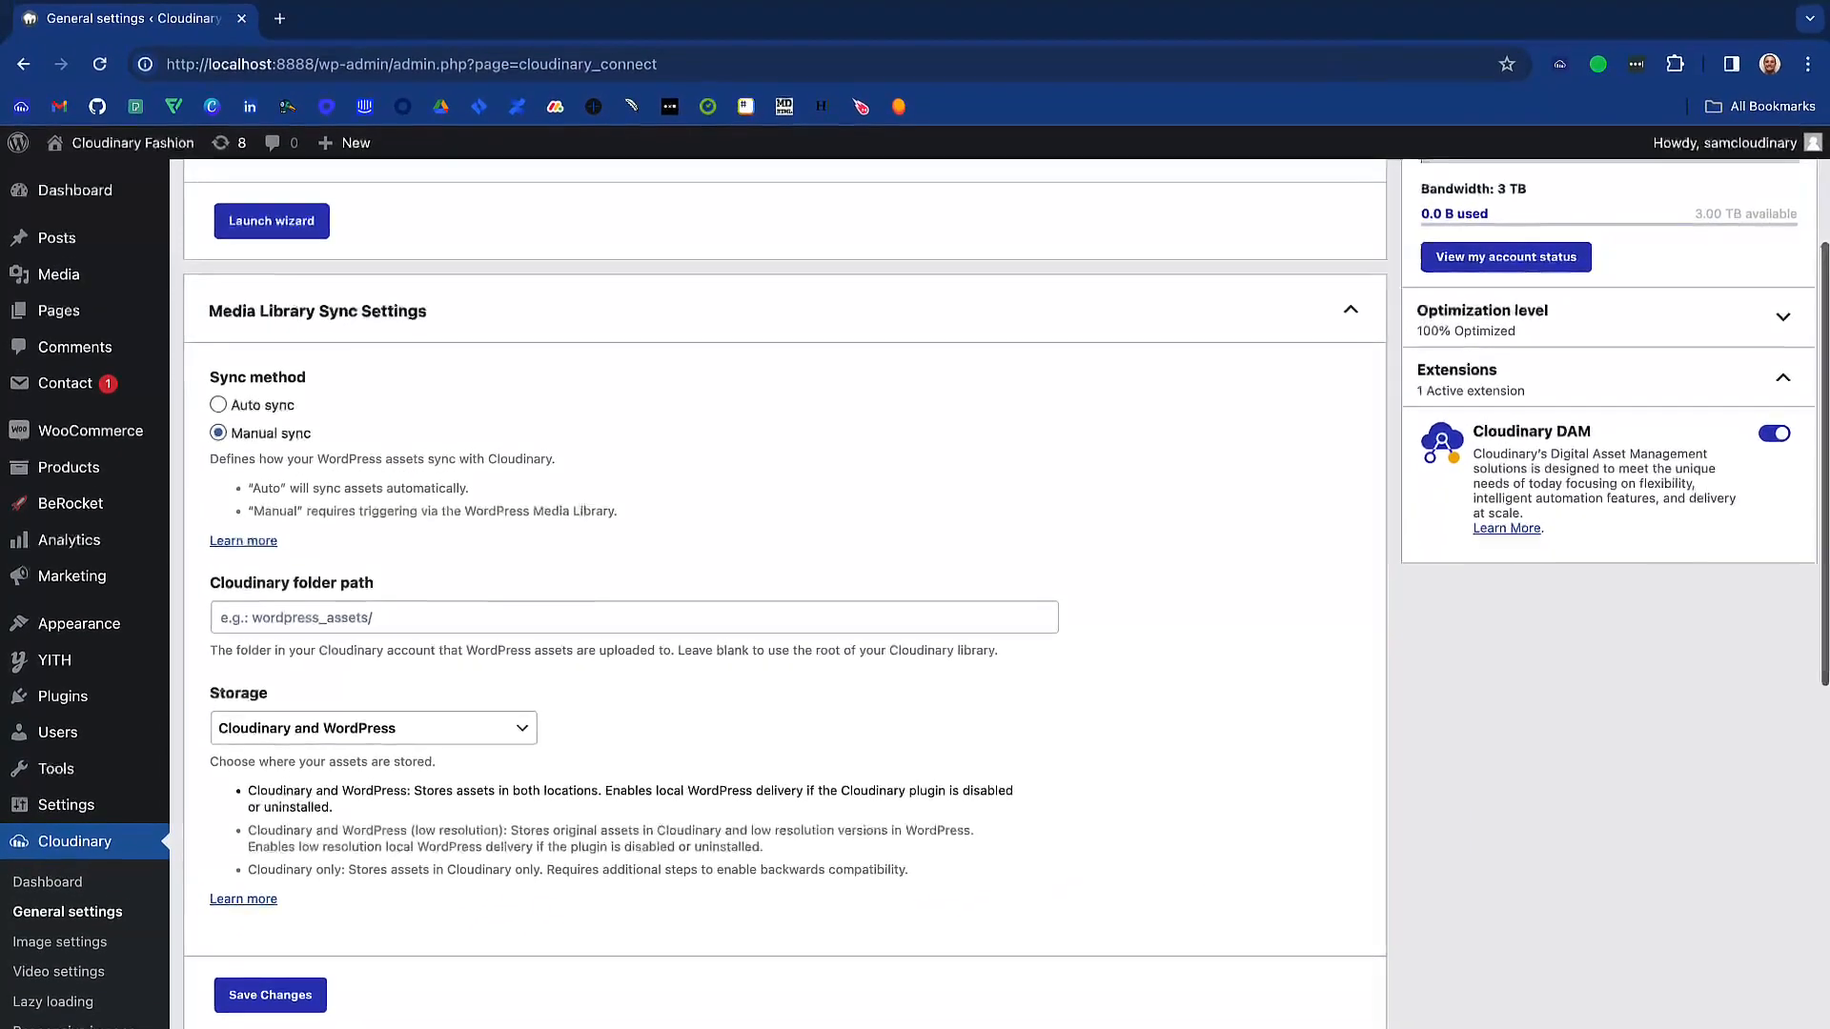
scroll(854, 749, up, 3)
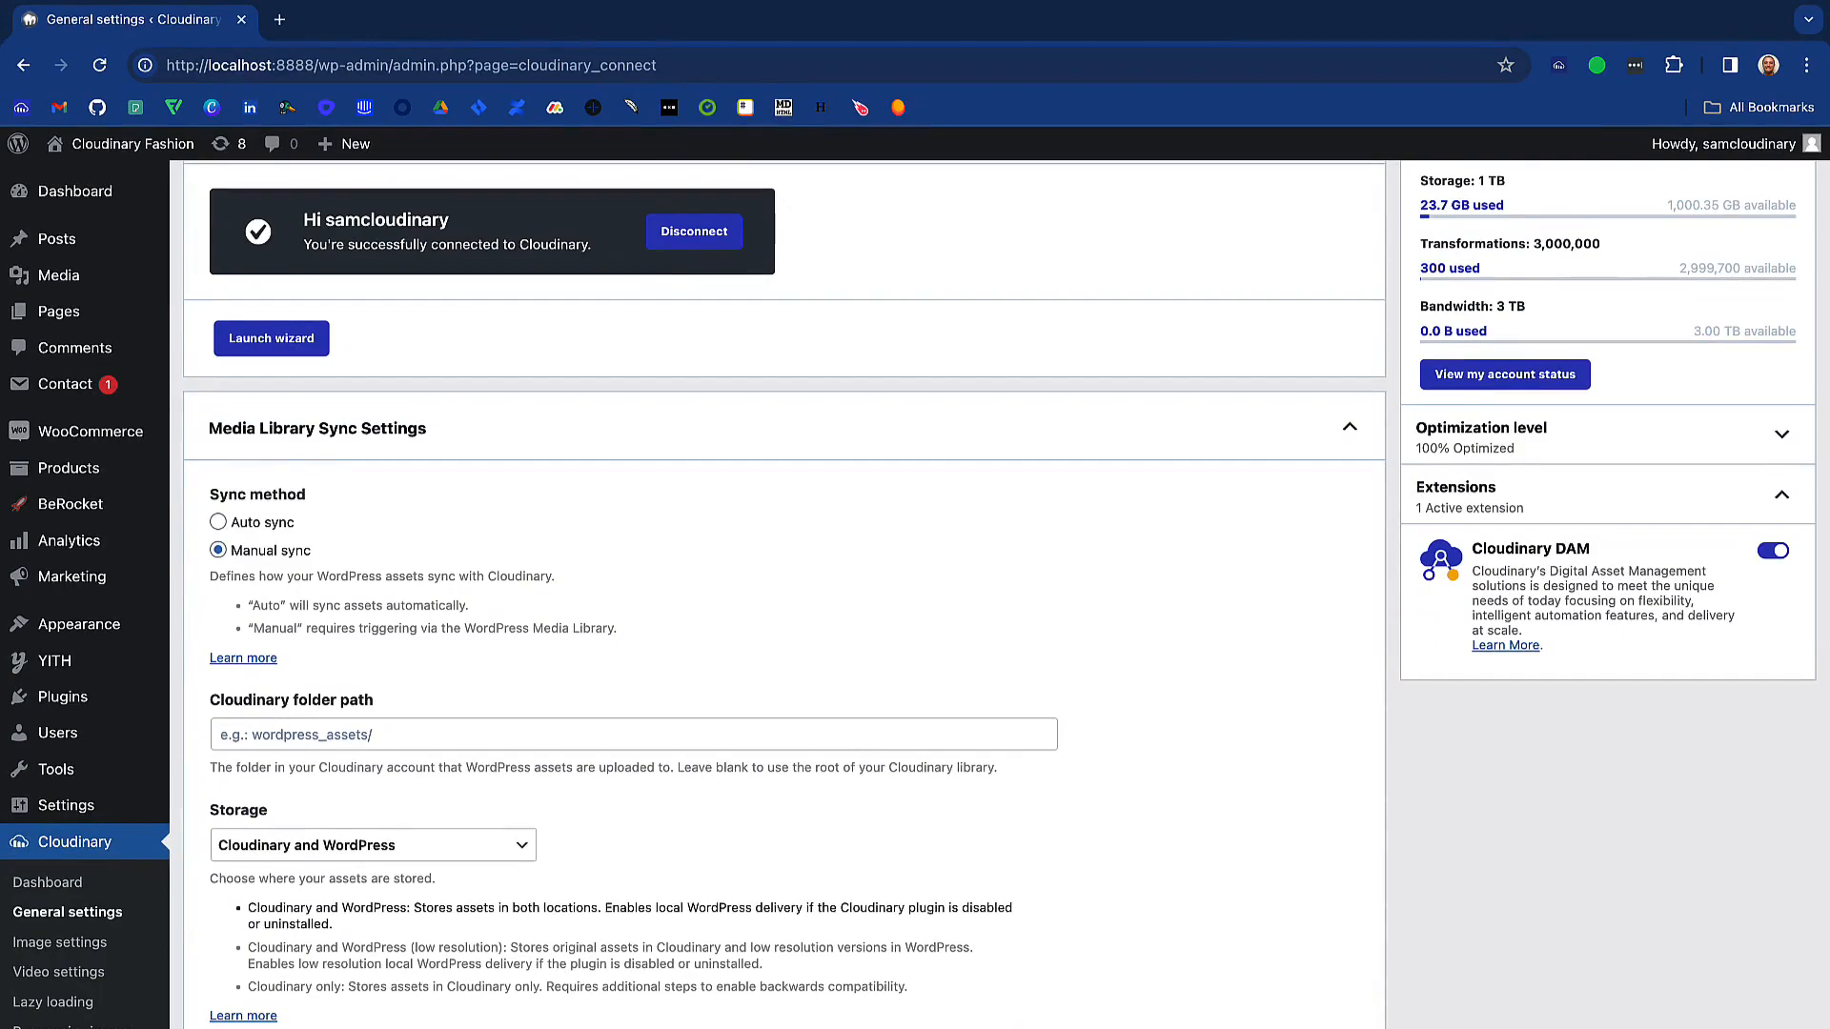
click(218, 523)
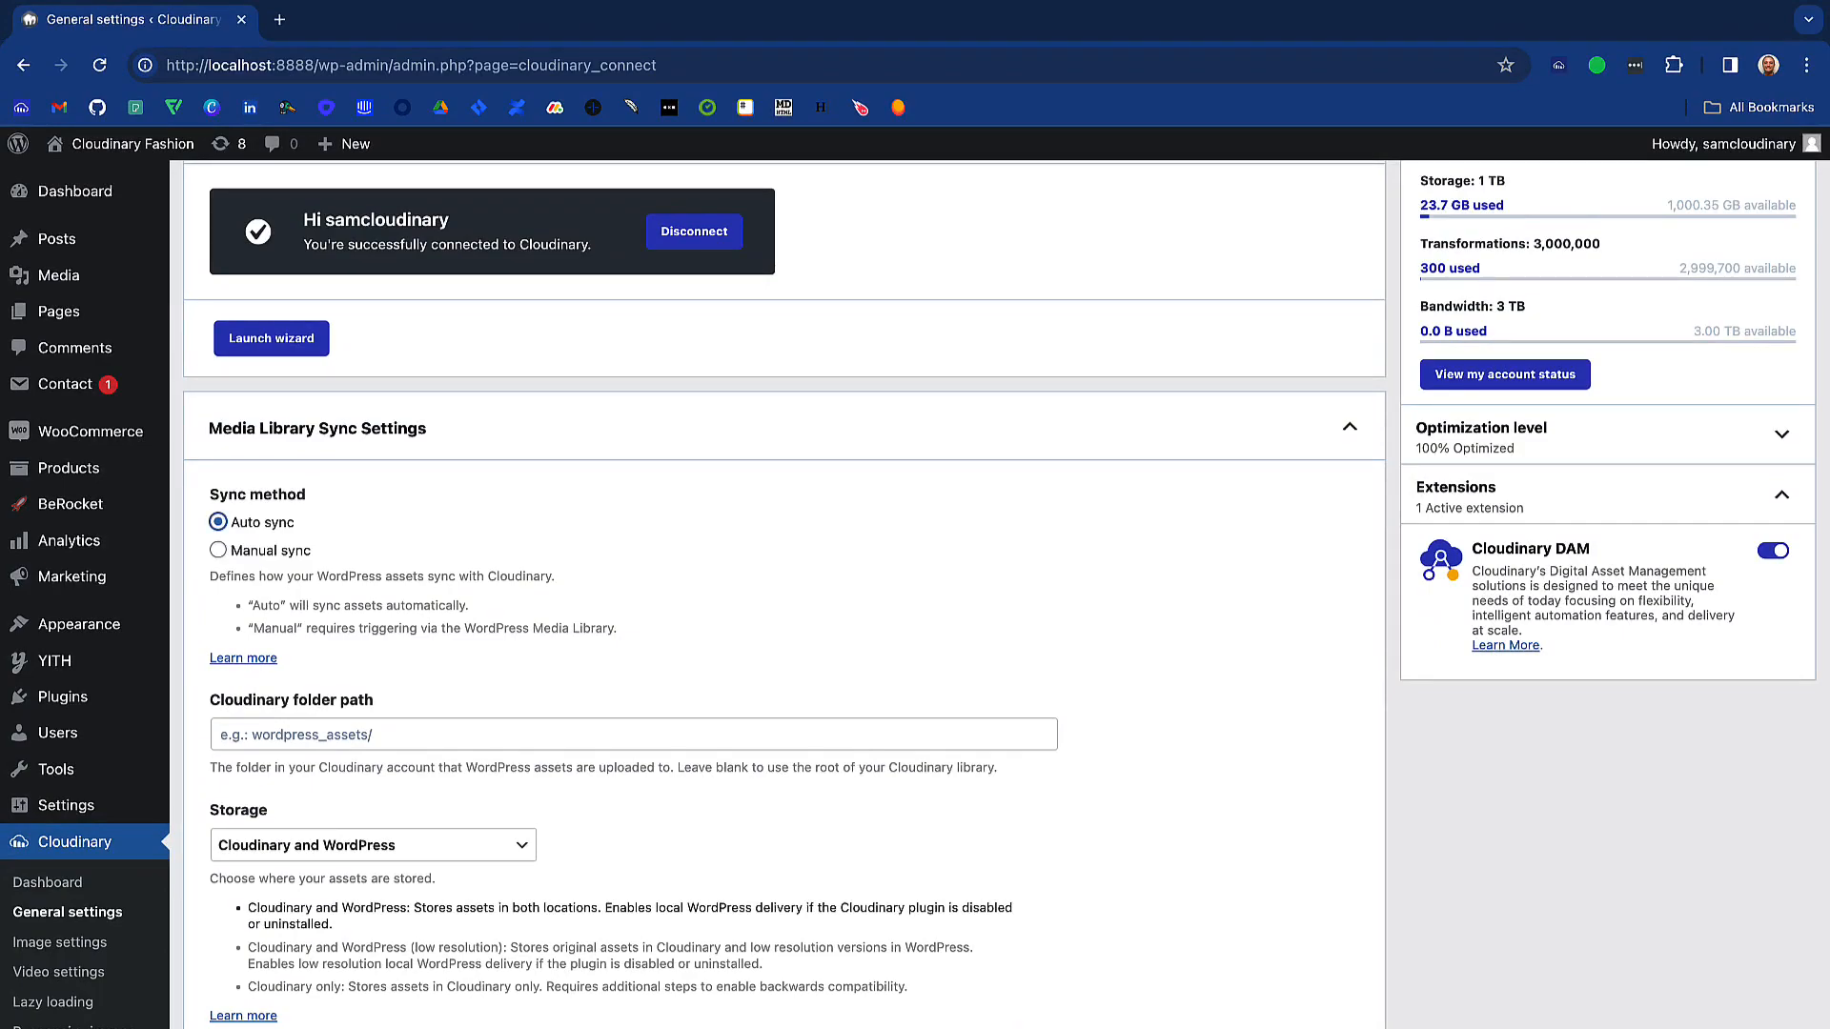
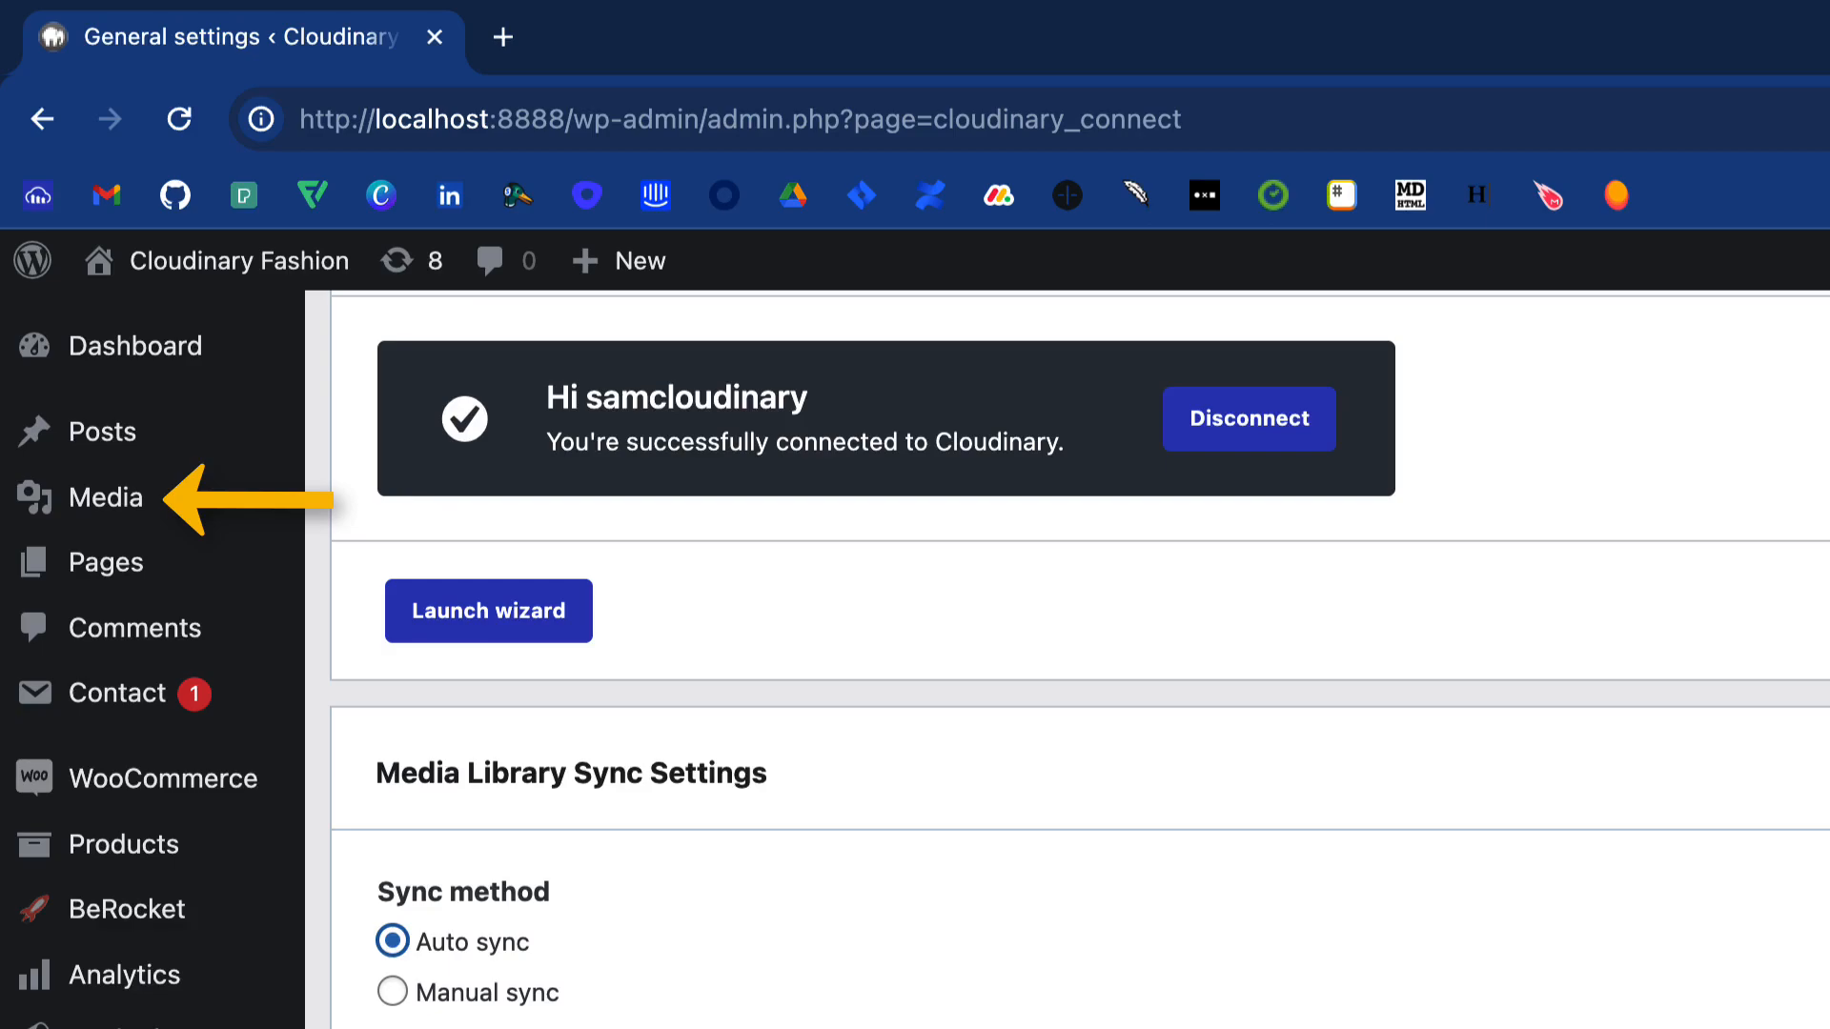
- Open the WordPress media library, copy the first image's URL and load it in a new browser tab
mouse_move(104, 497)
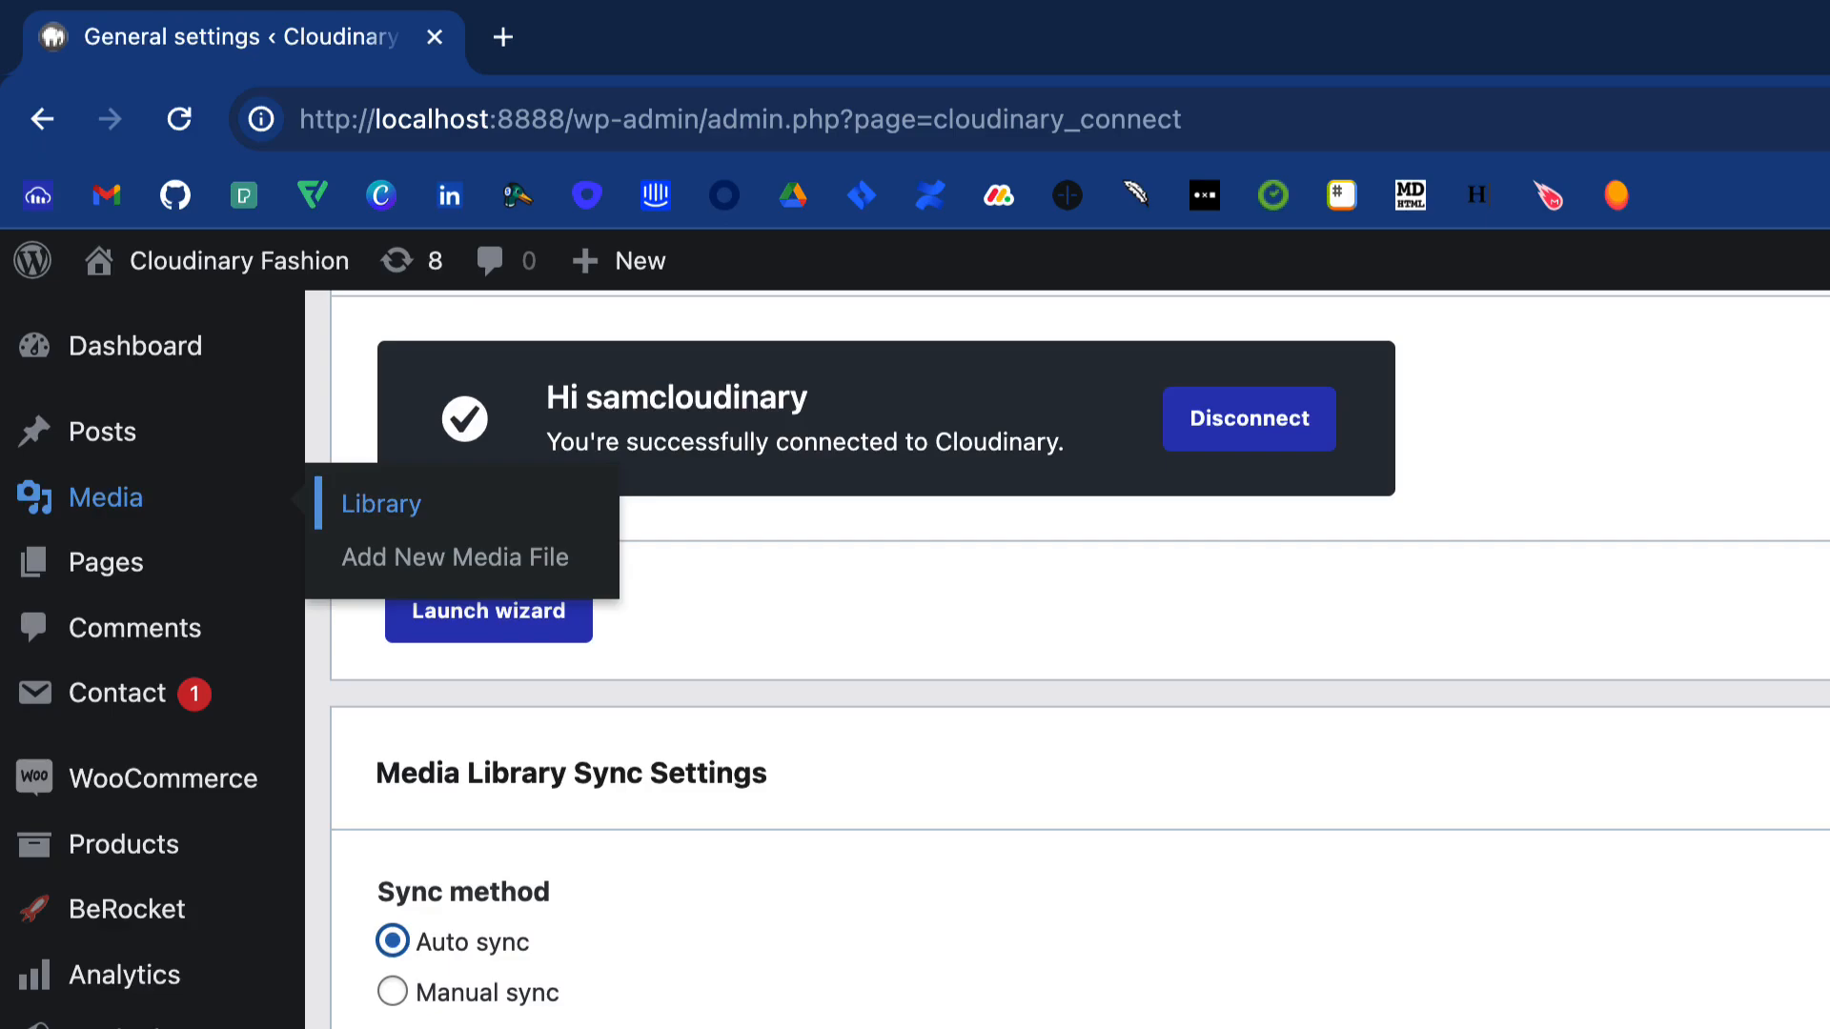
click(381, 505)
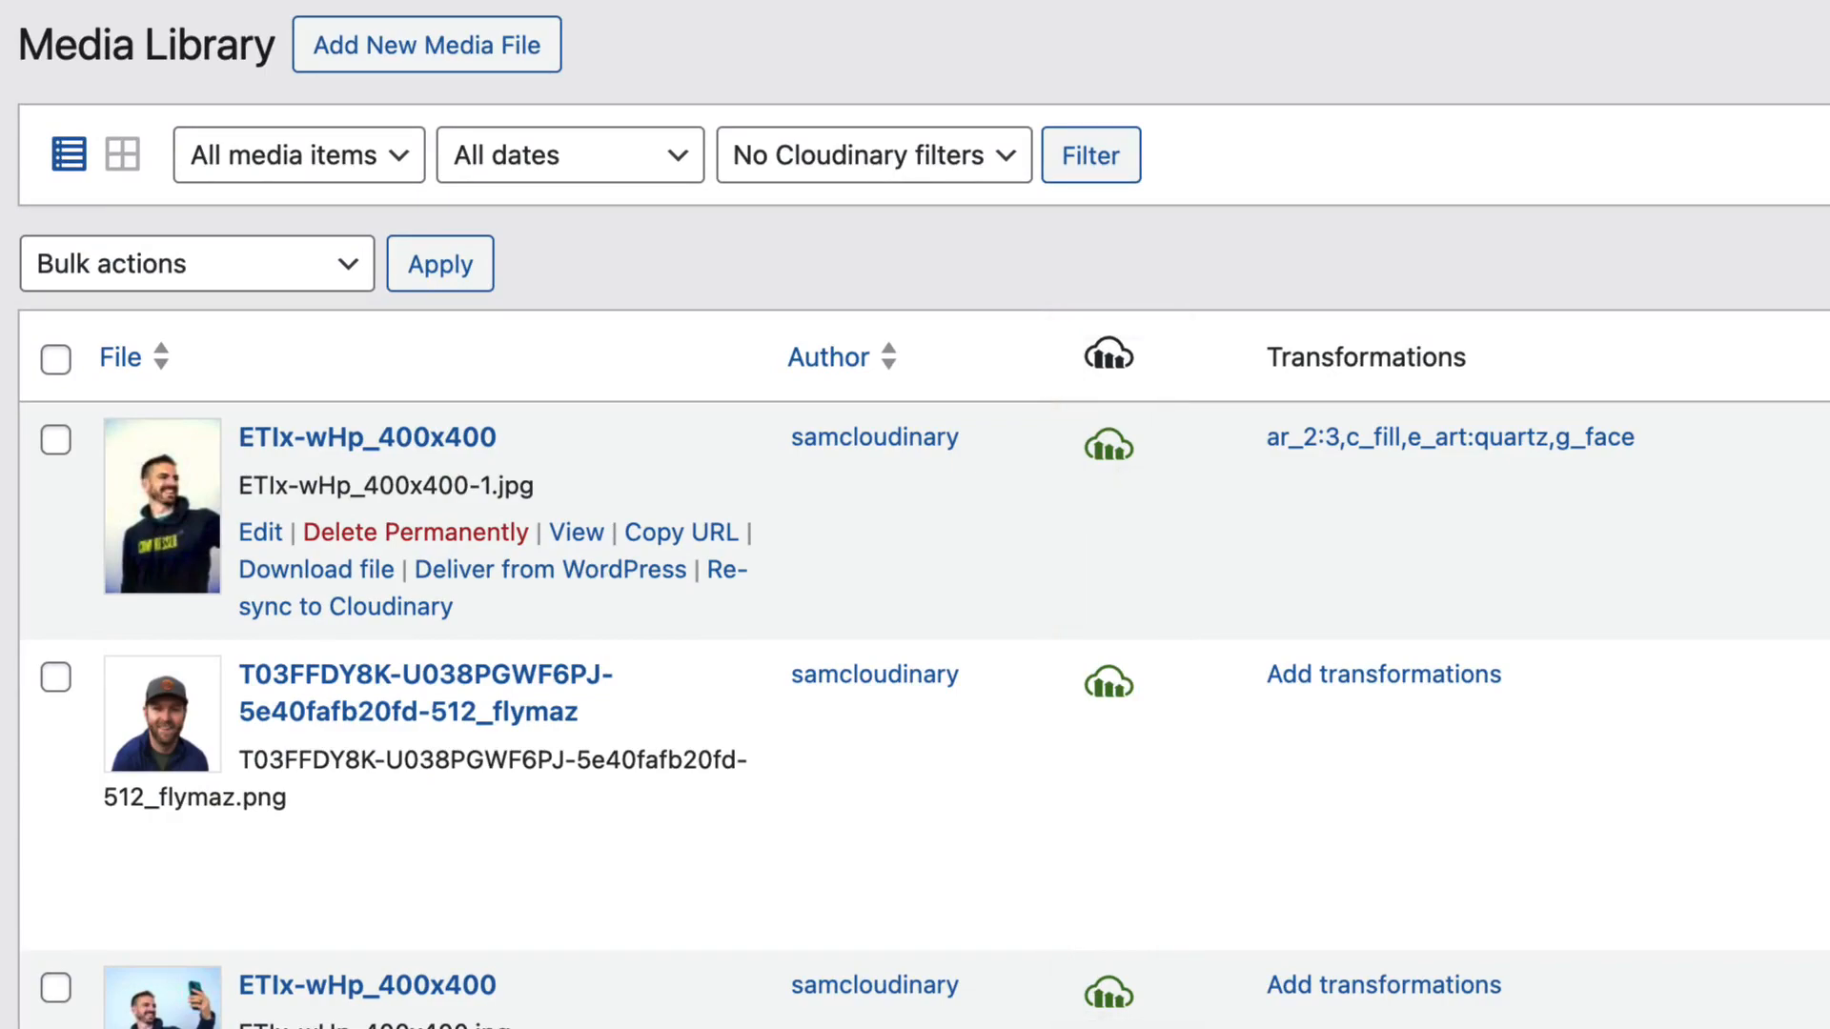
click(681, 532)
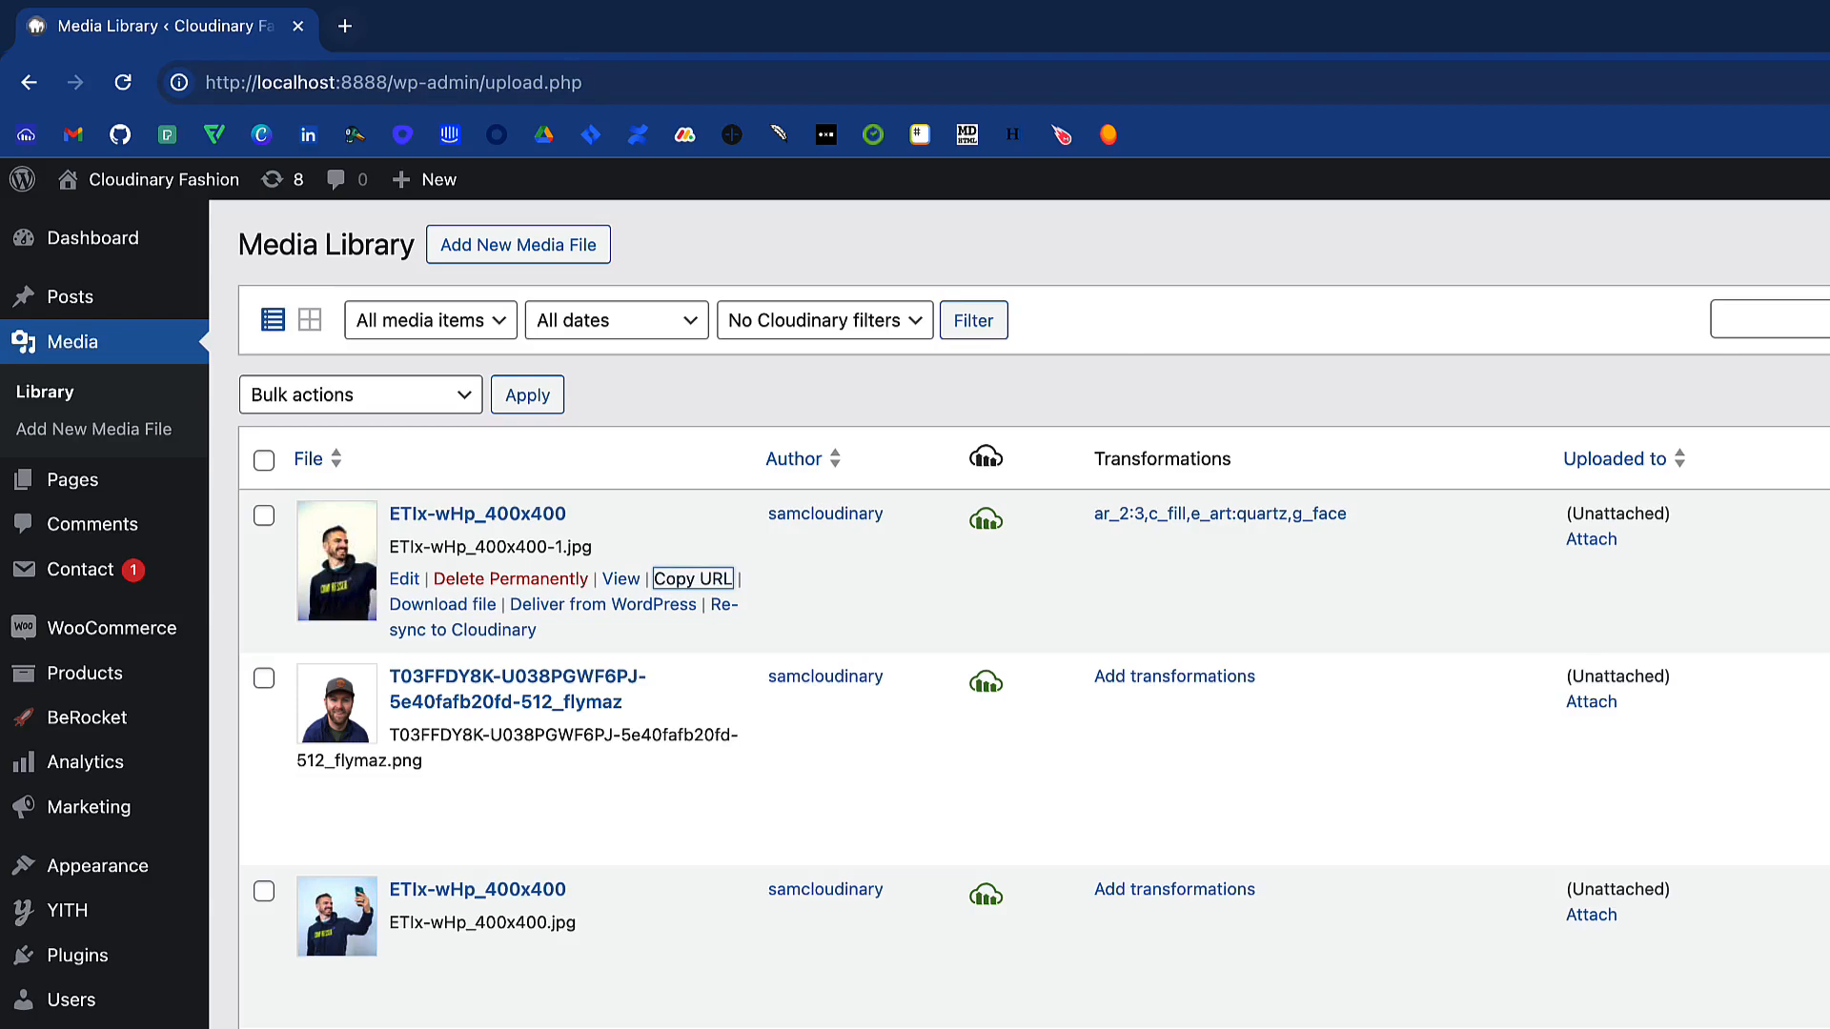
click(345, 26)
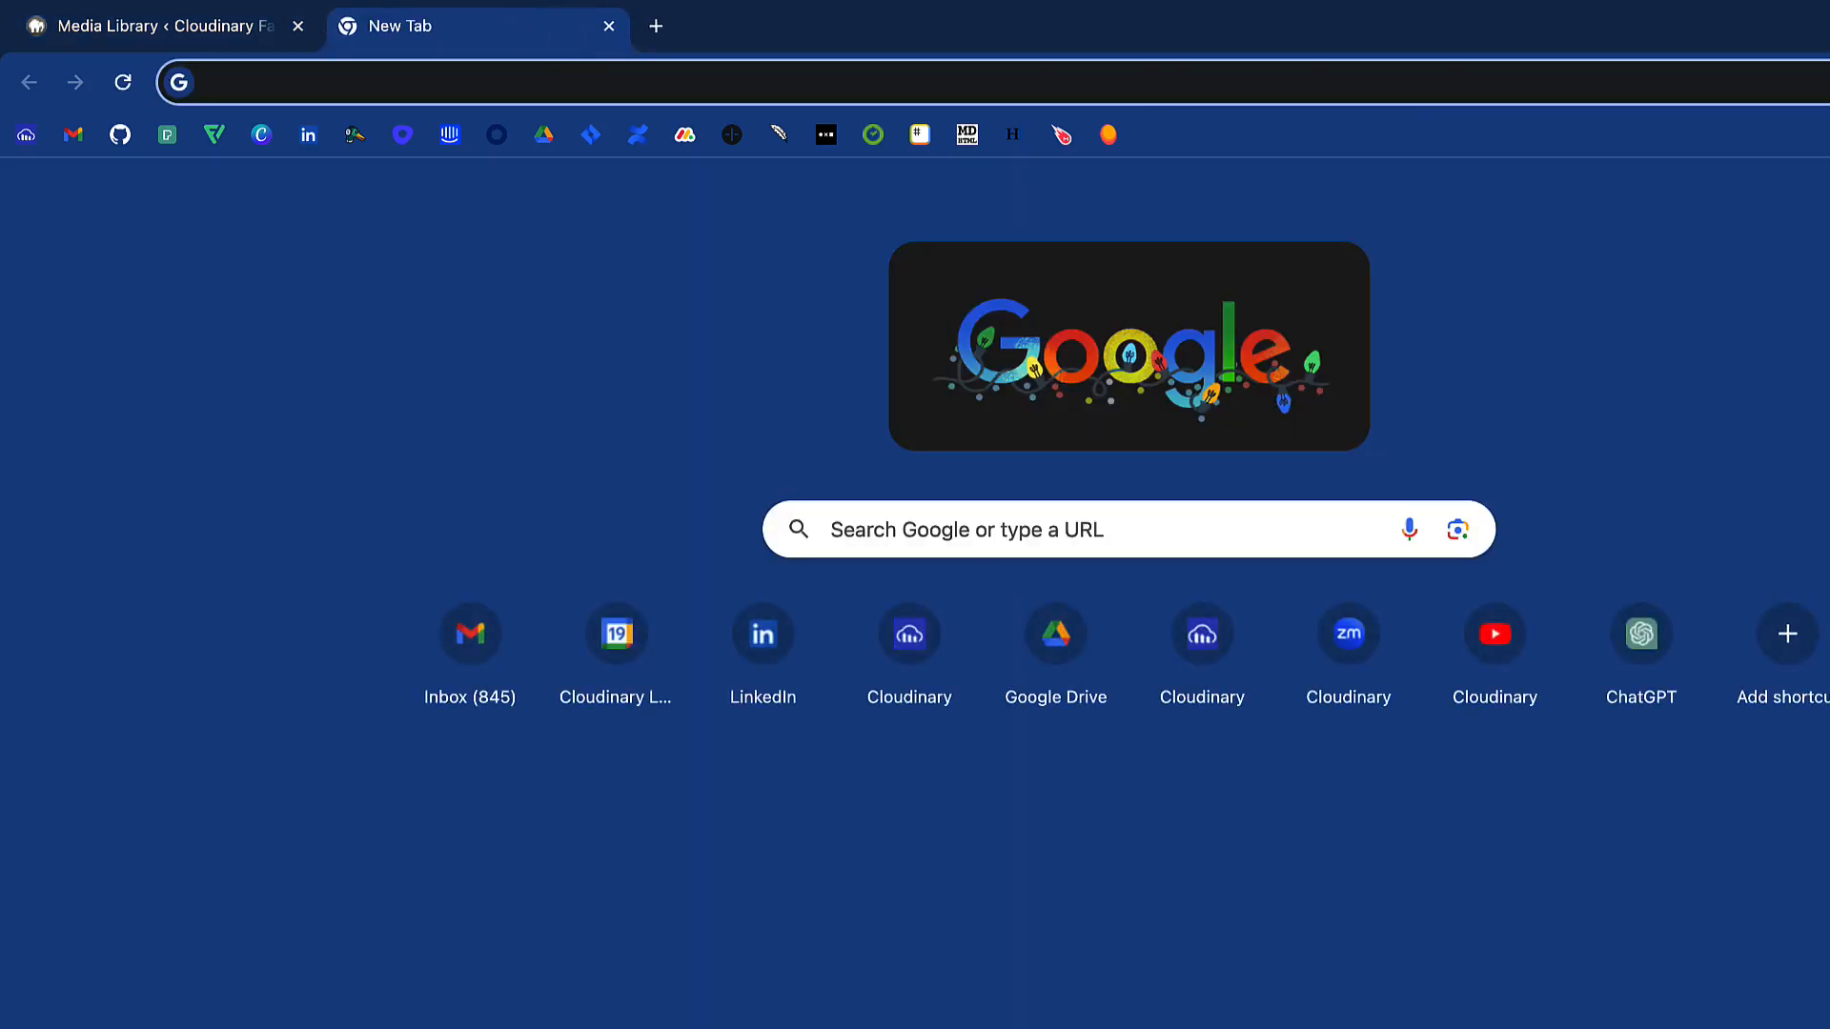
key(ctrl+v)
key(Return)
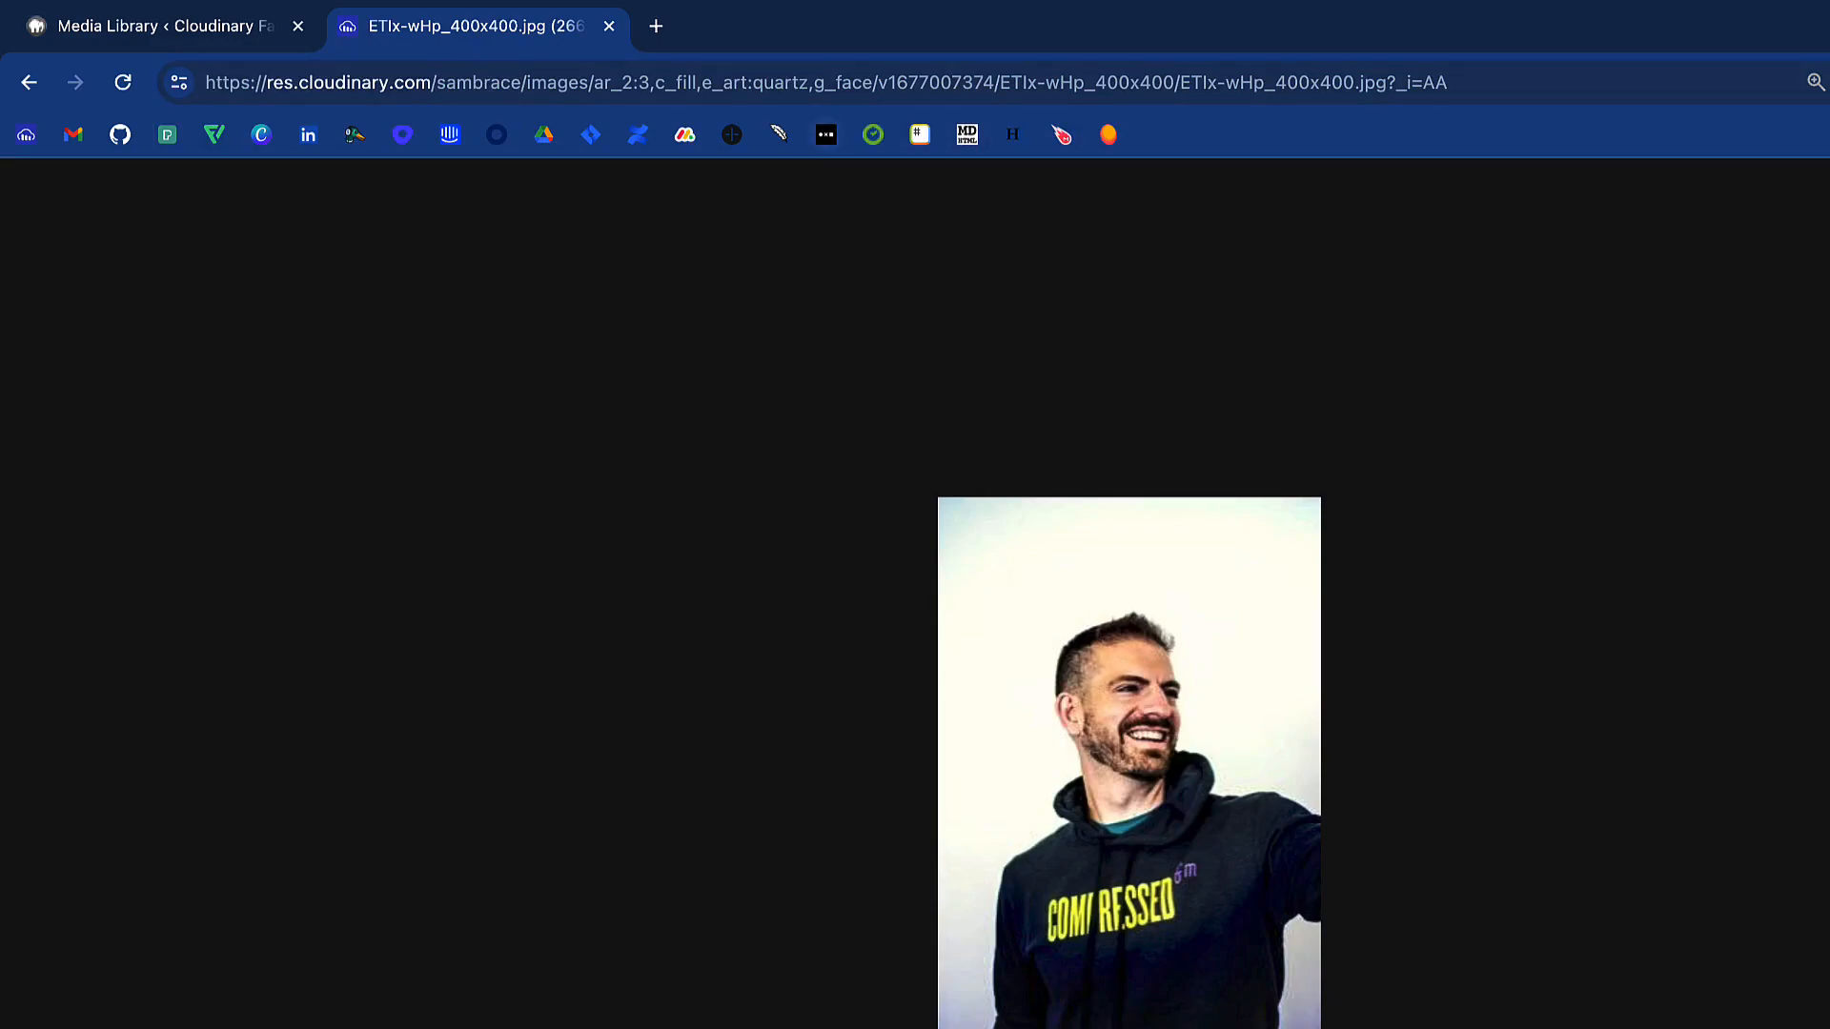
- Examine the image's delivery URL, including its _i=AA parameter, and close the image tab
drag(1449, 83, 1396, 83)
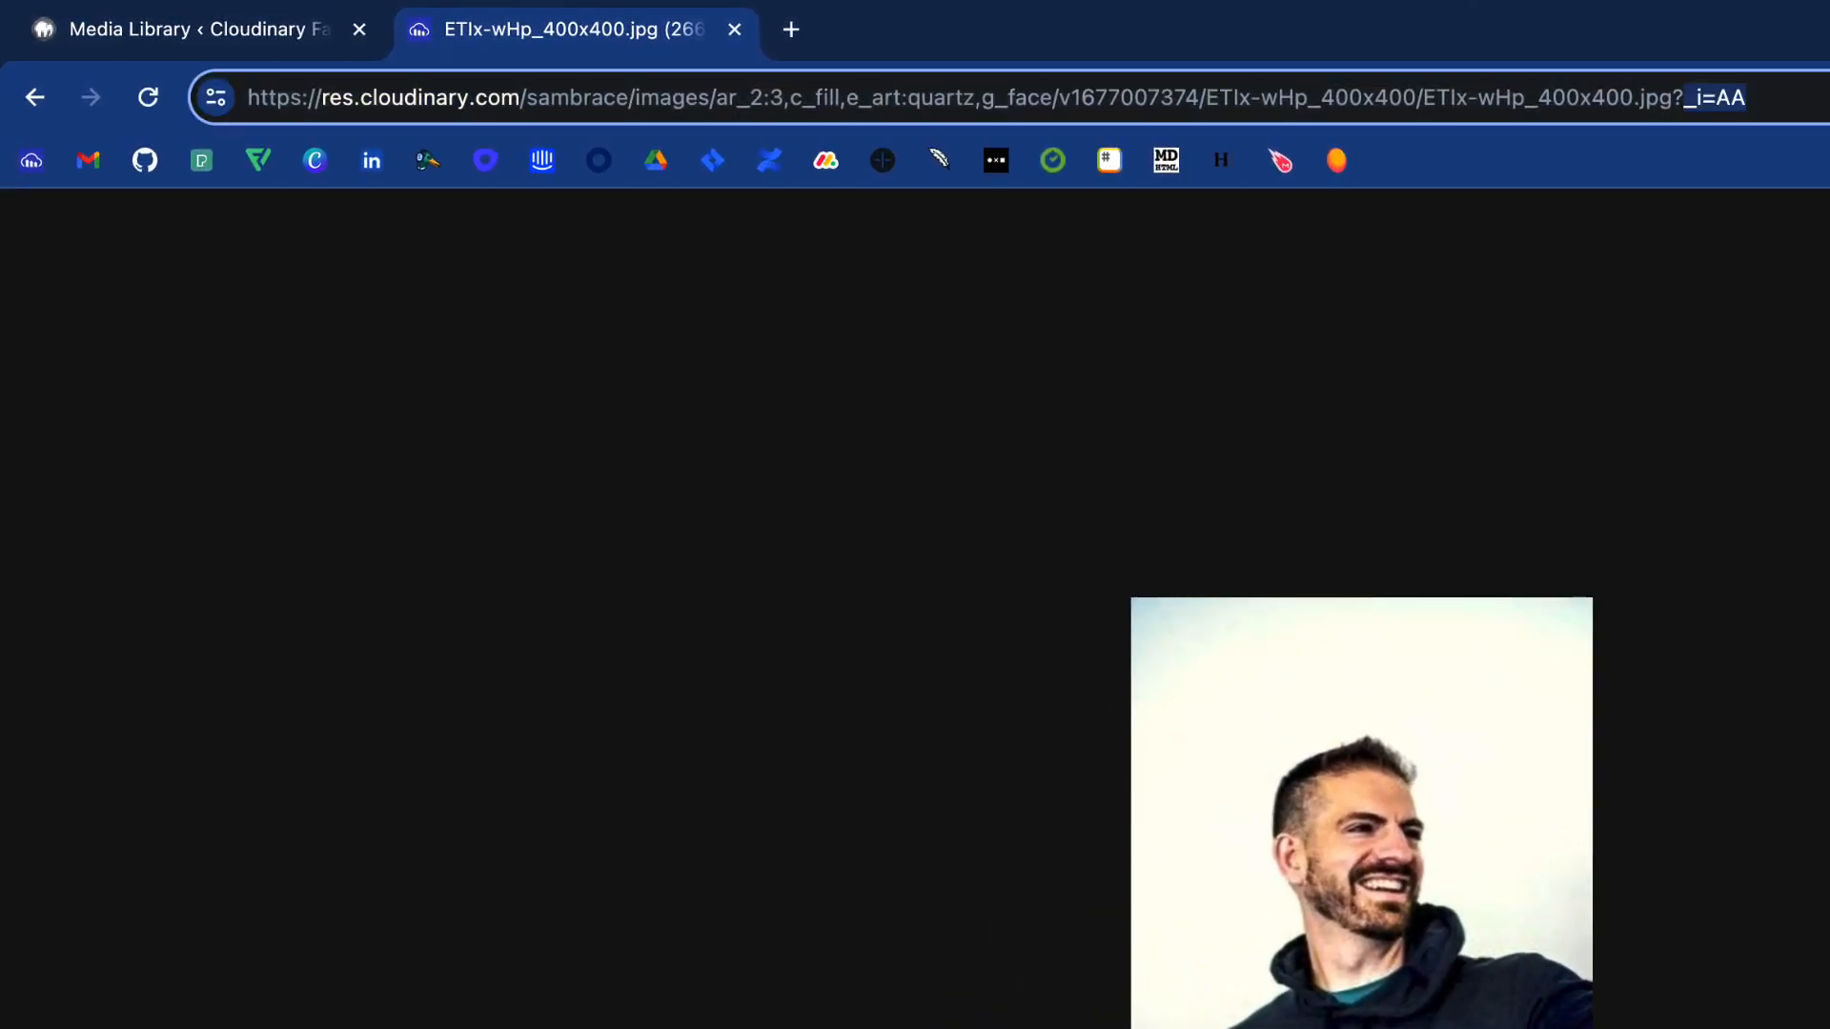
key(ctrl+a)
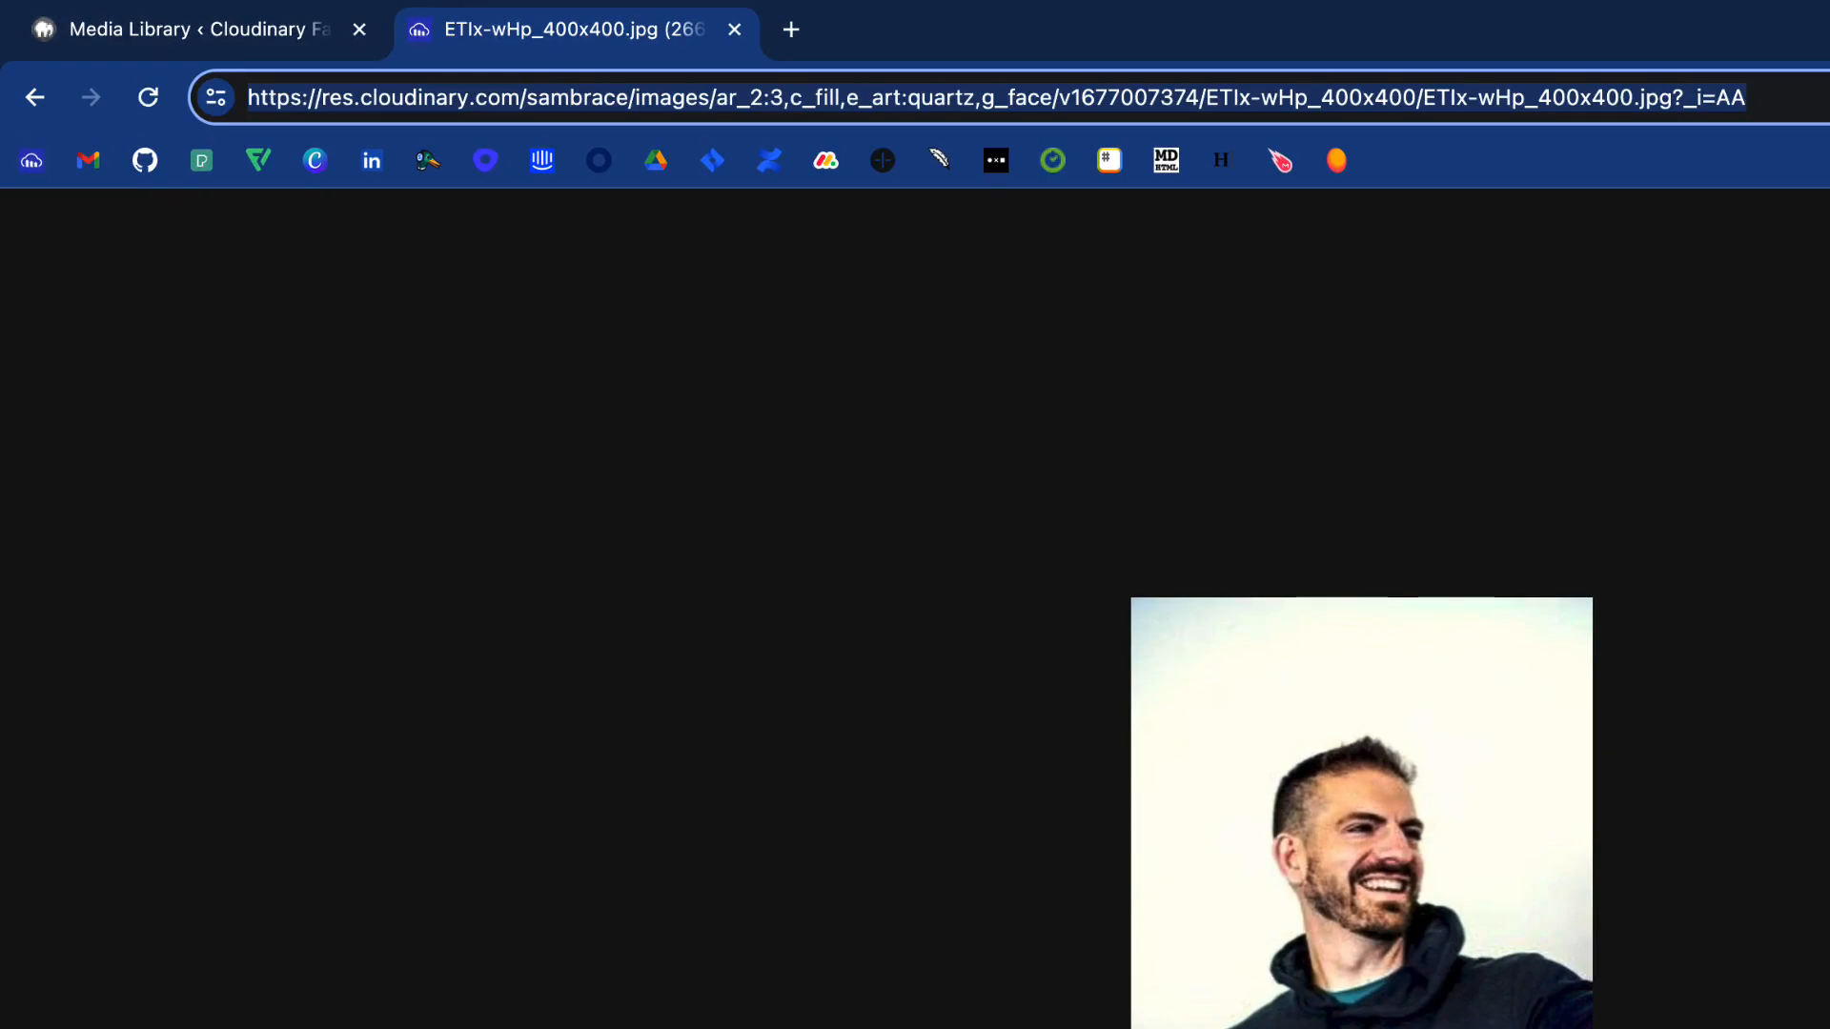
key(Escape)
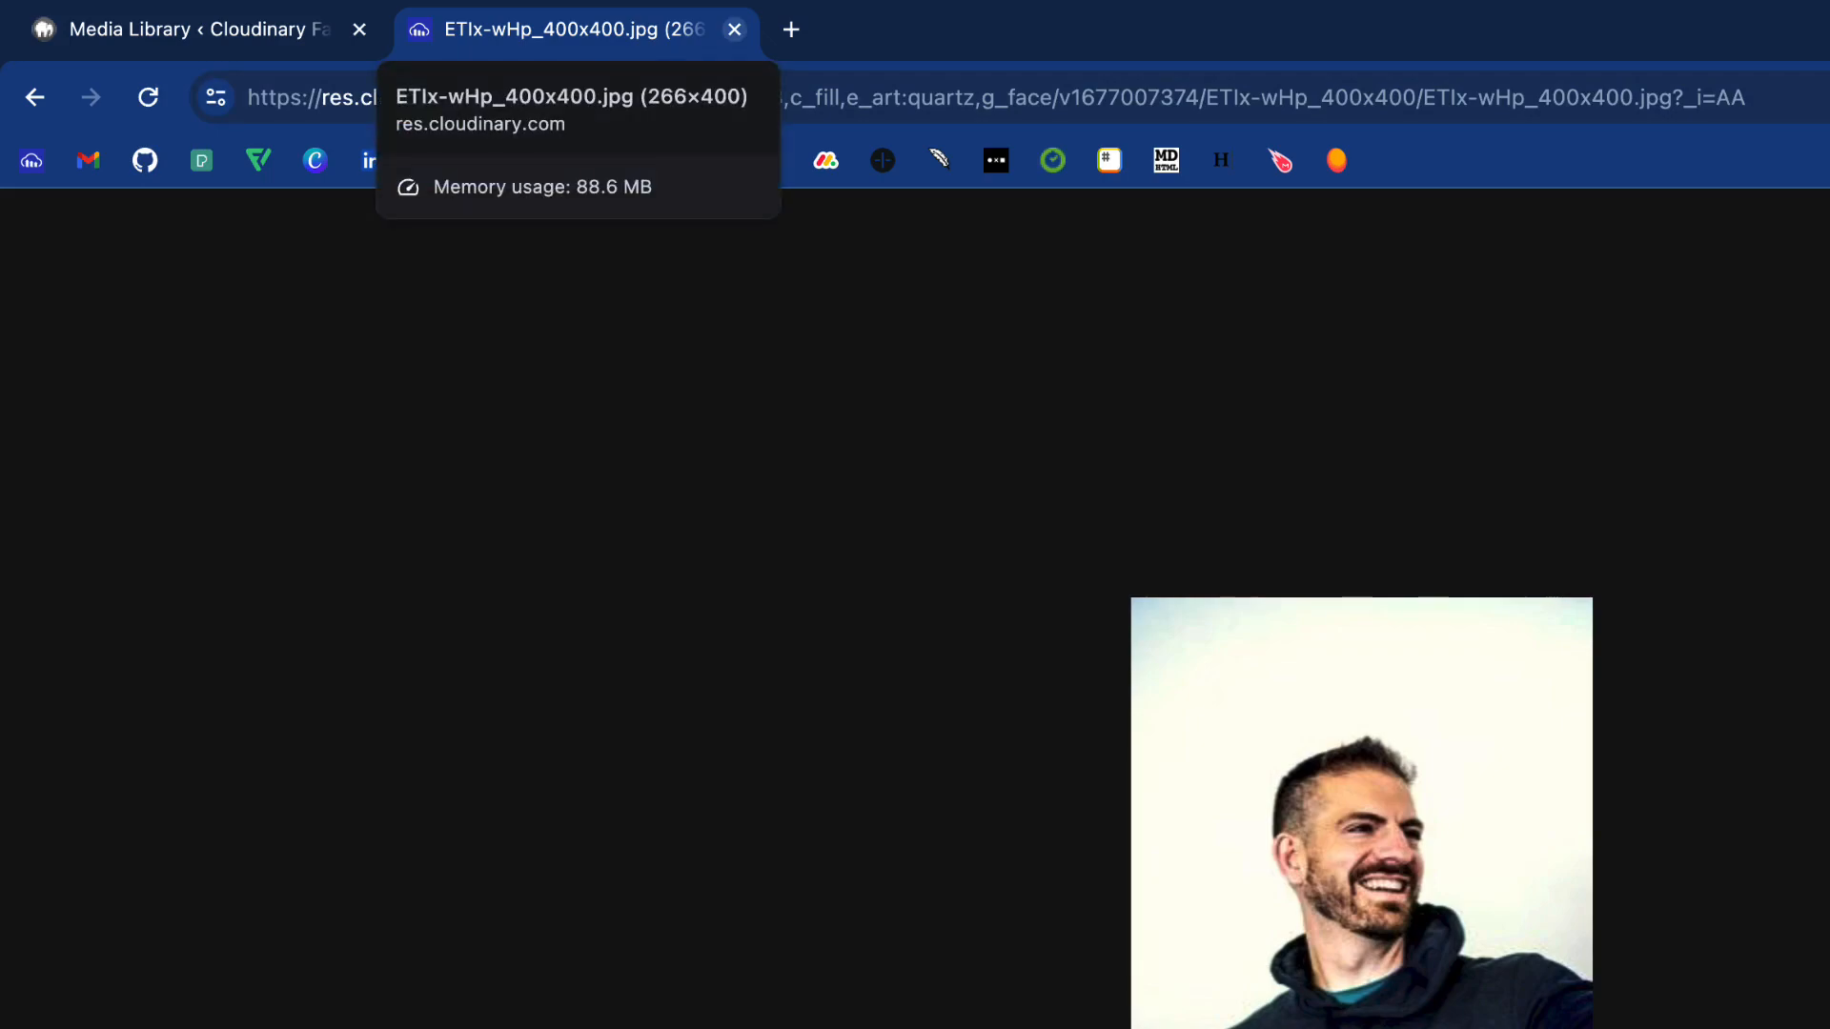
click(734, 30)
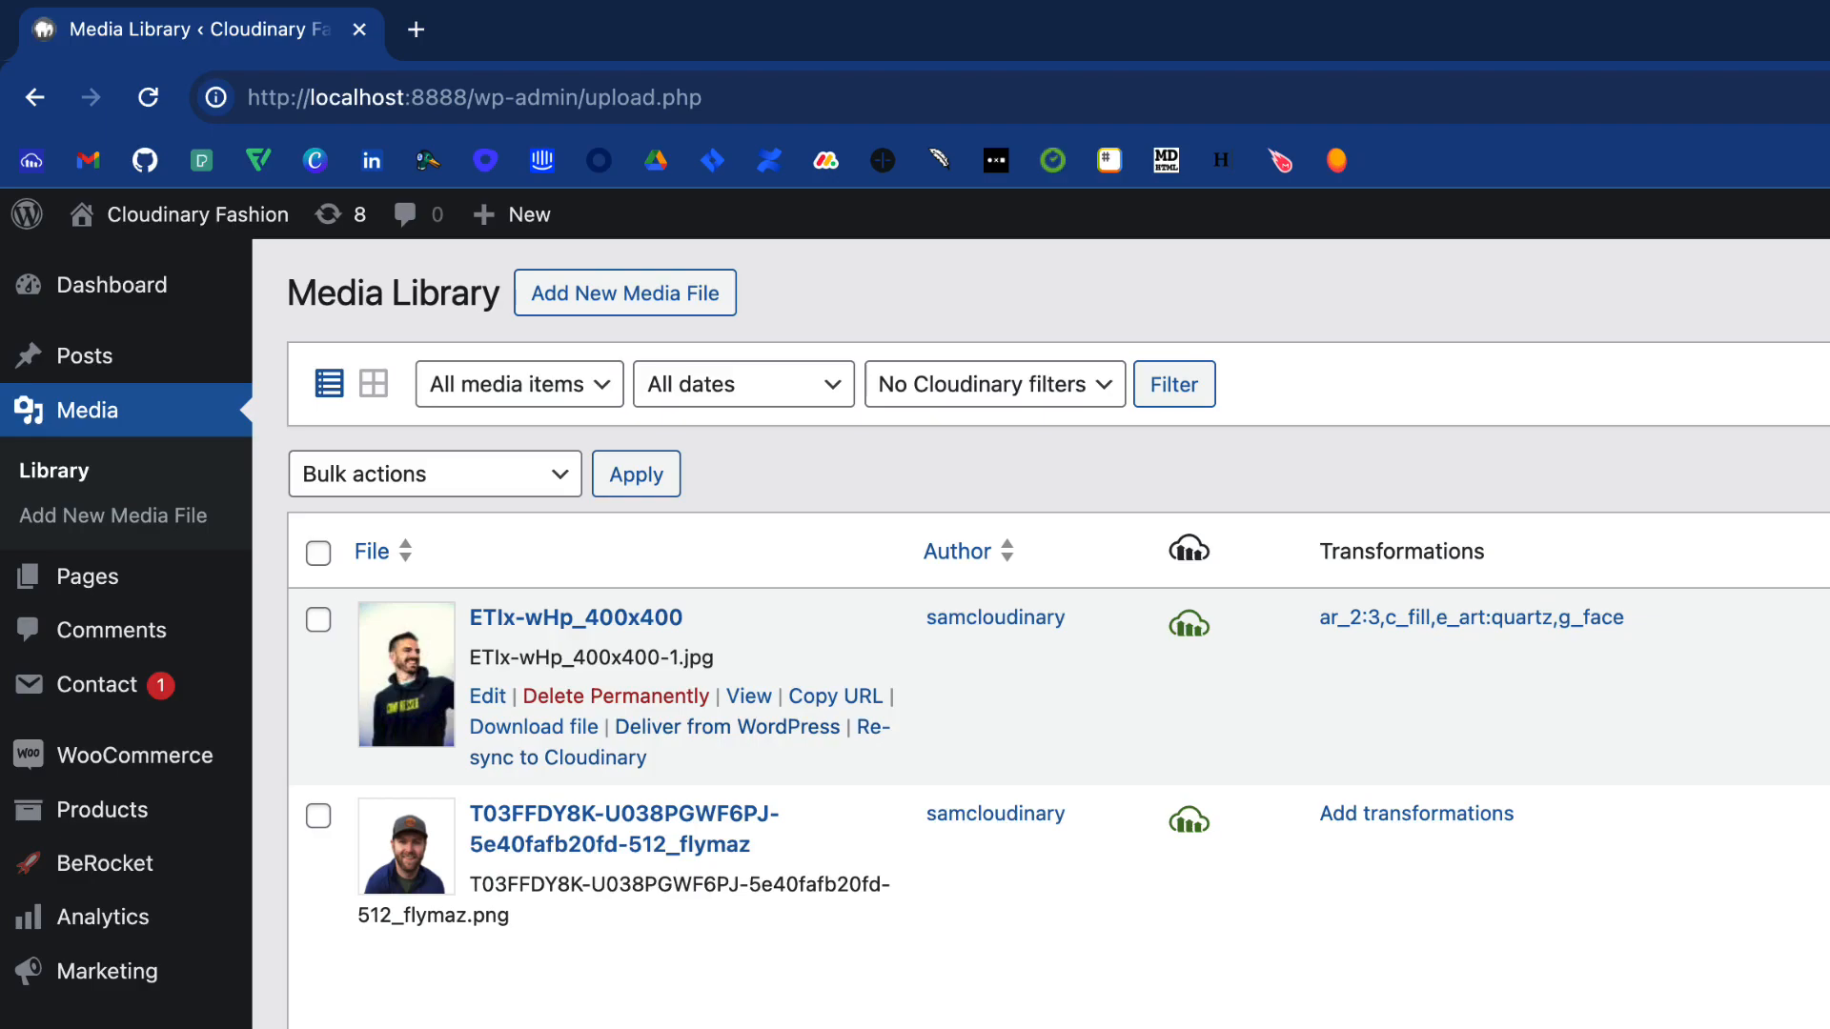
- Switch the first library image to delivery from WordPress and check its copied URL in a temporary browser tab
click(727, 727)
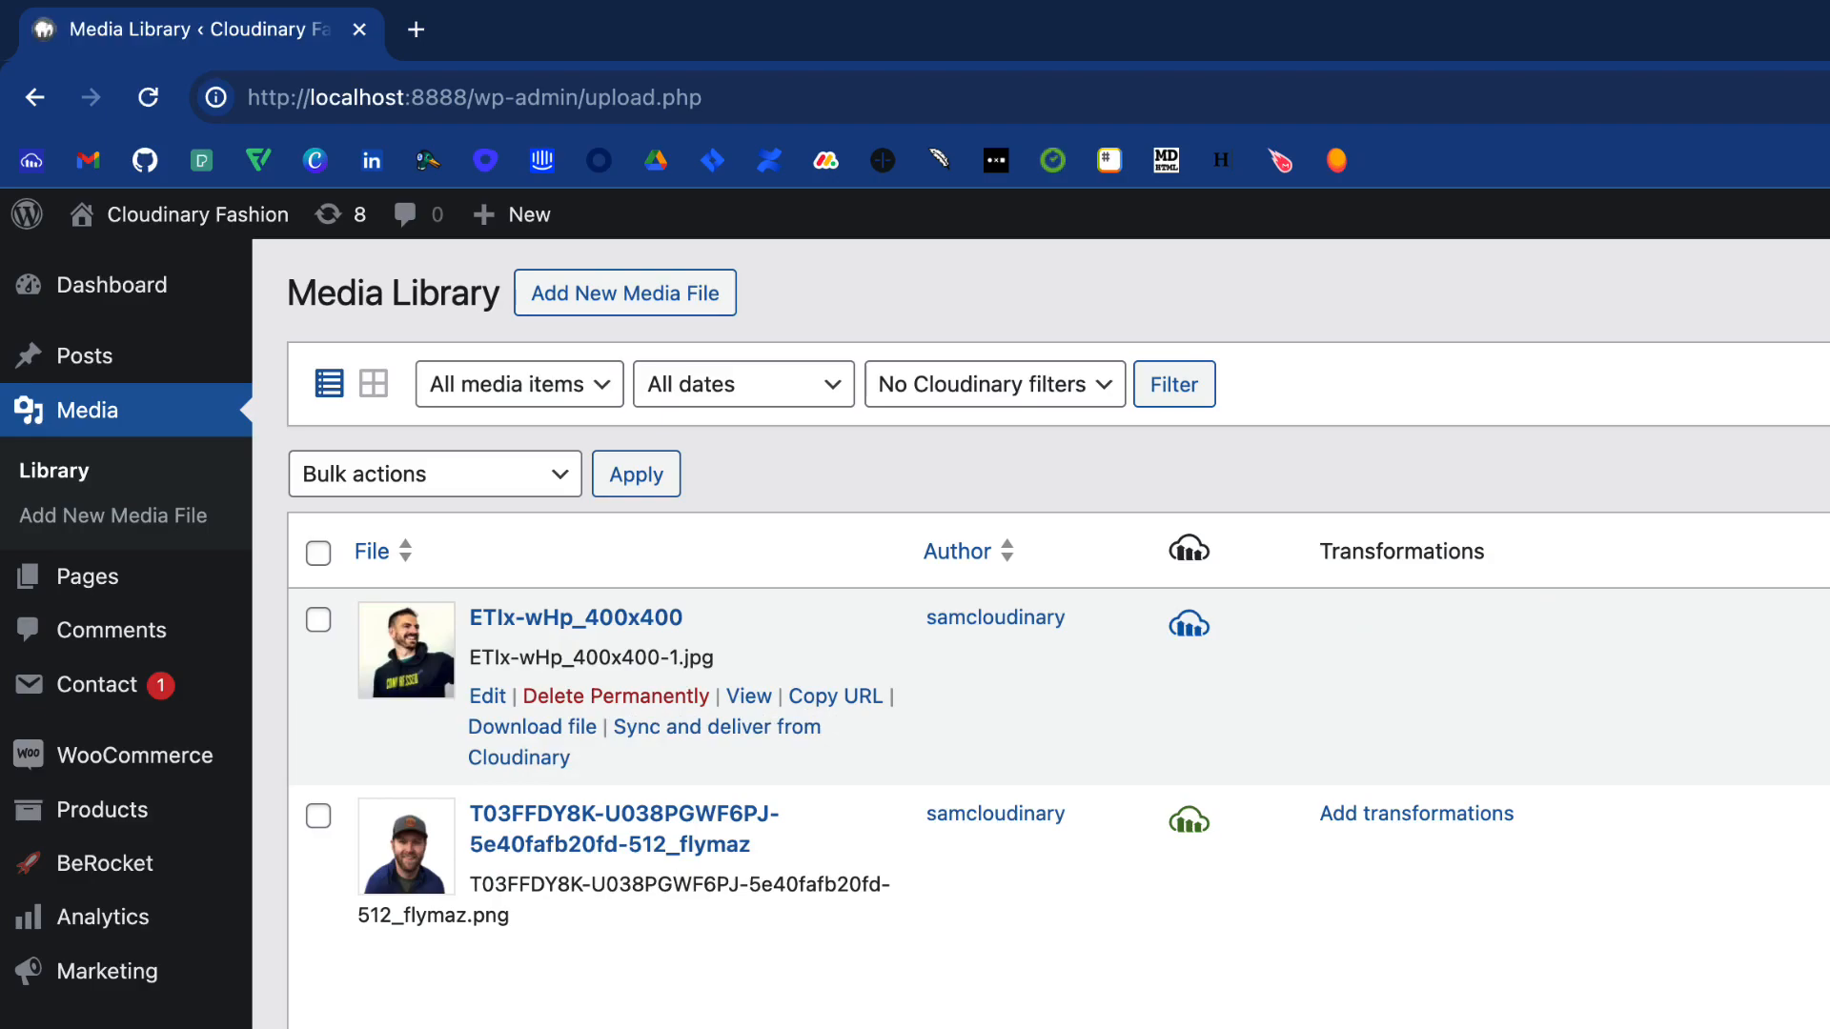
mouse_move(1189, 626)
click(836, 696)
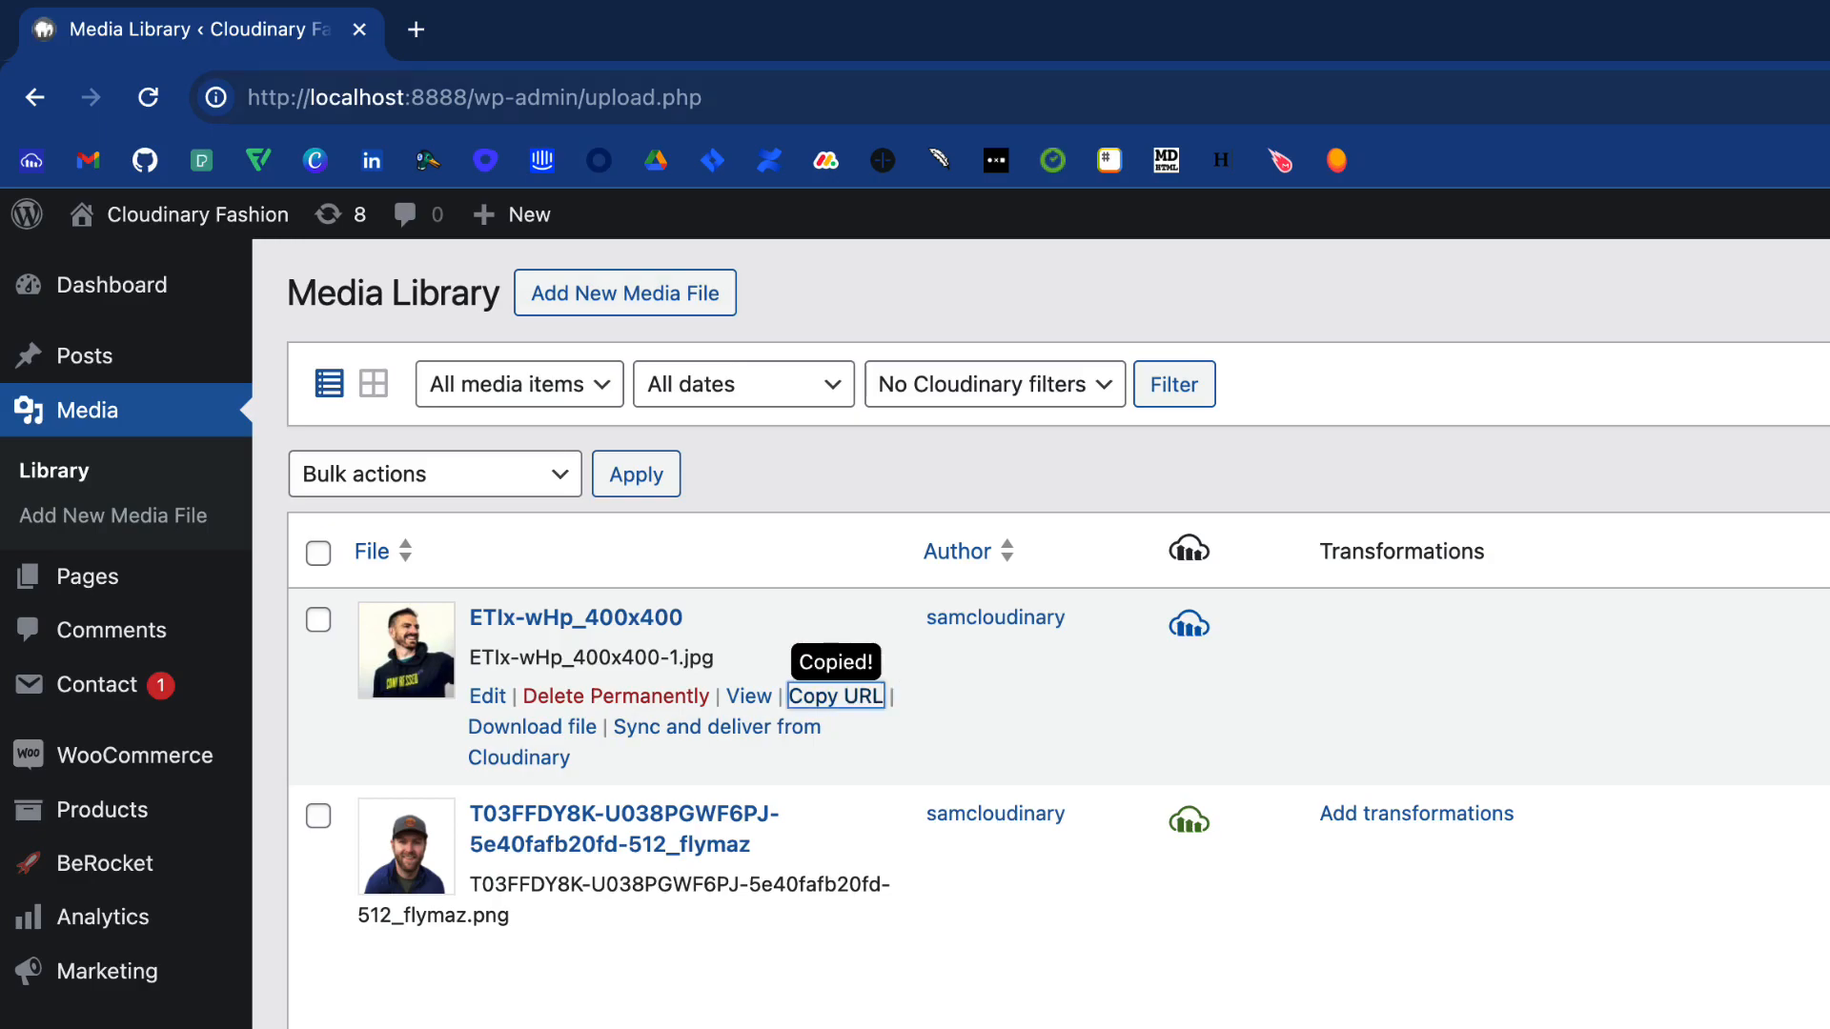
click(415, 28)
key(ctrl+v)
key(Return)
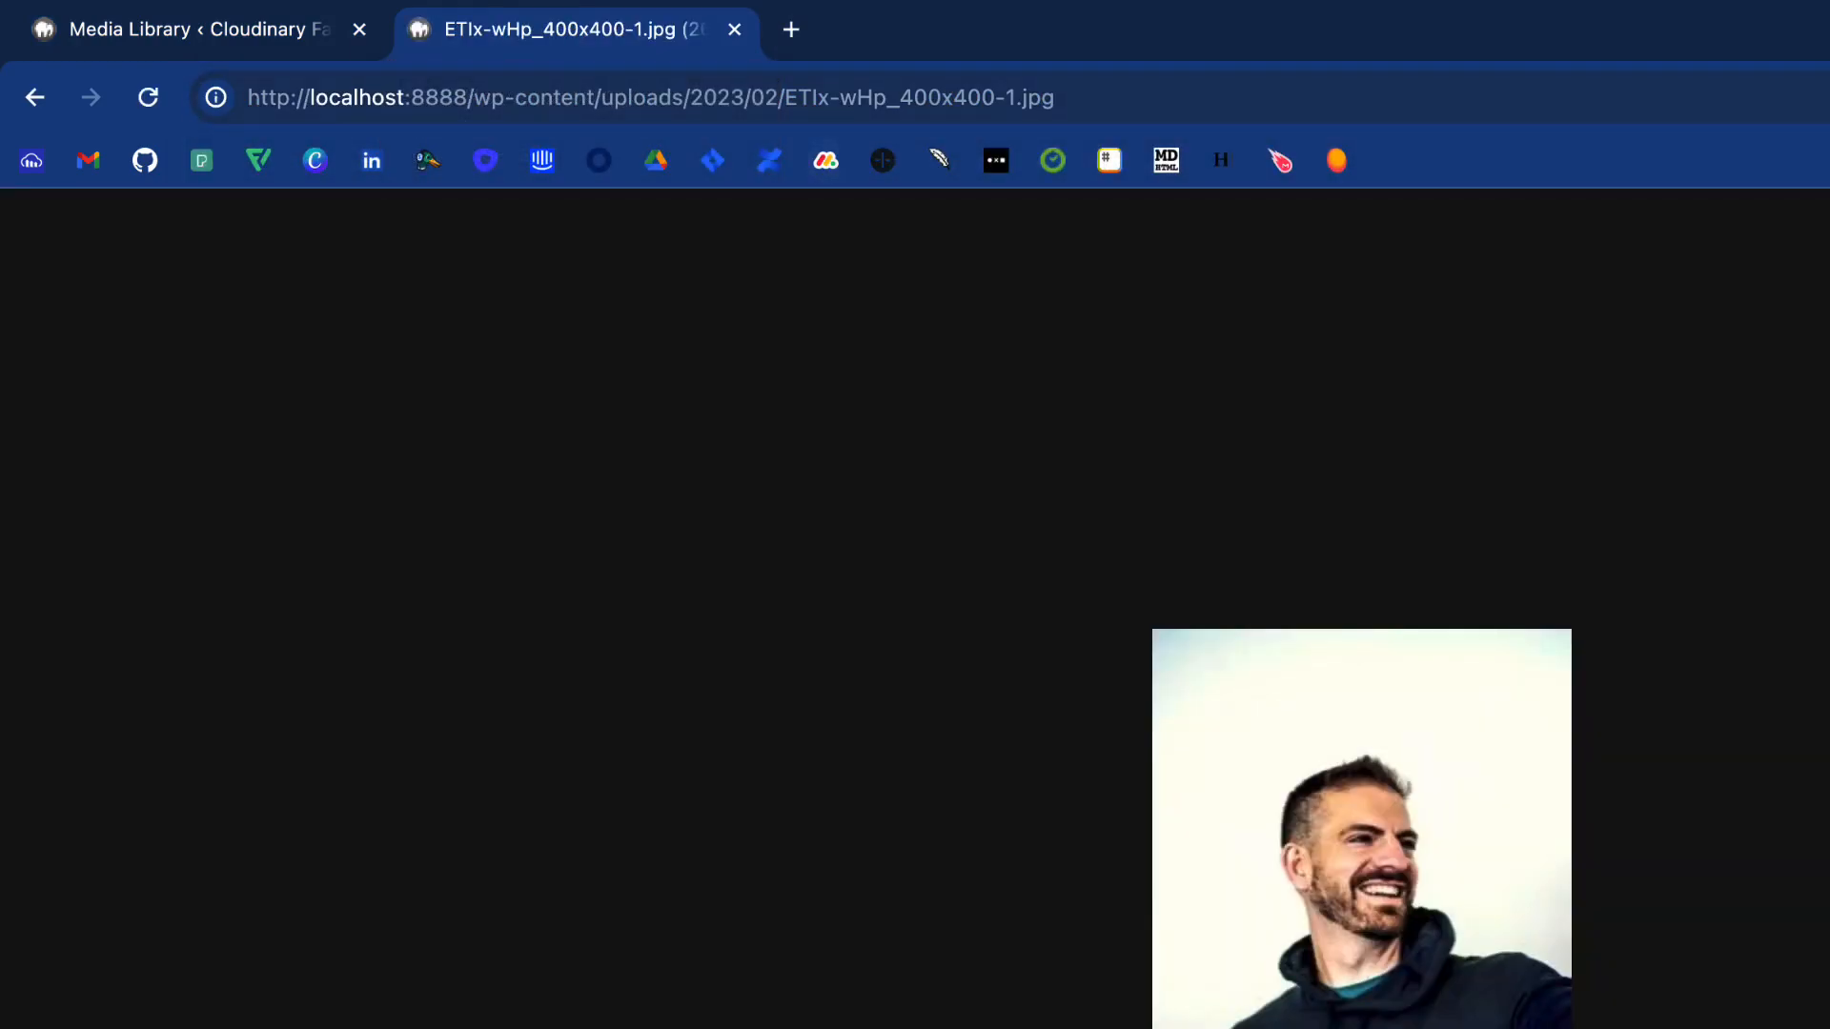
click(734, 30)
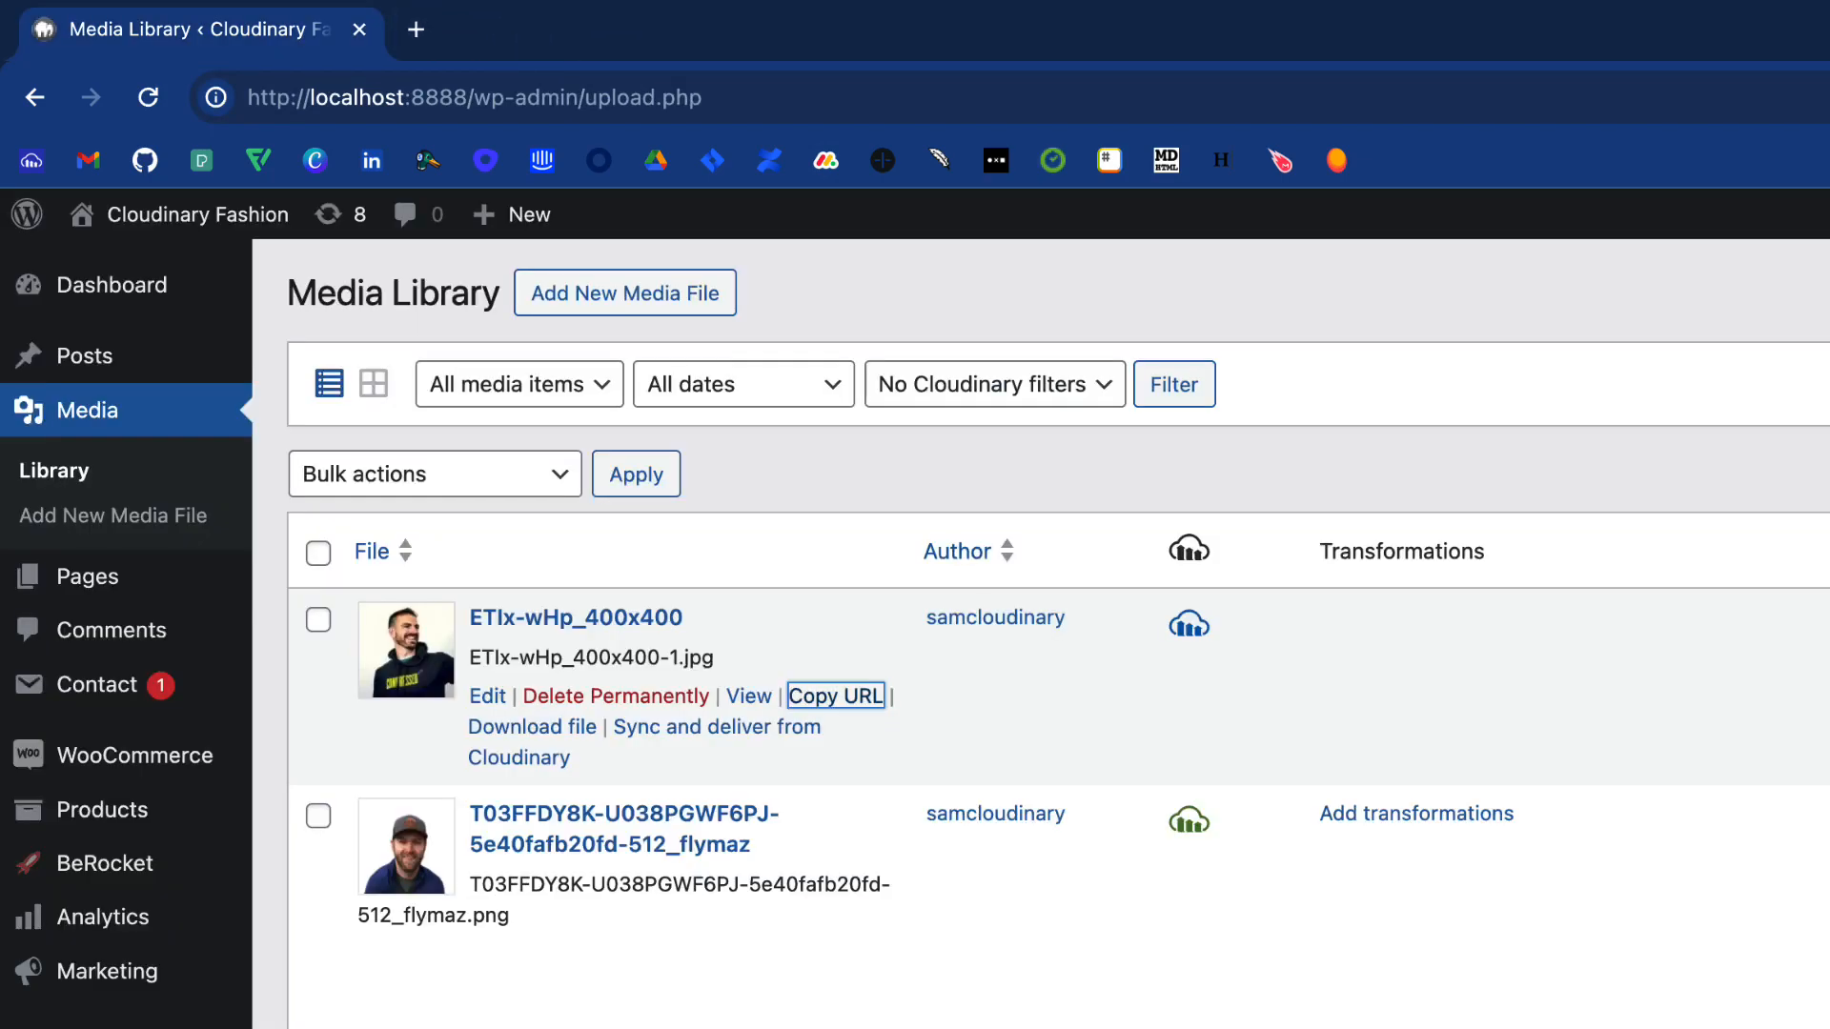
- Sync and deliver the first library image from Cloudinary again, and open the page for adding a new media file
click(717, 727)
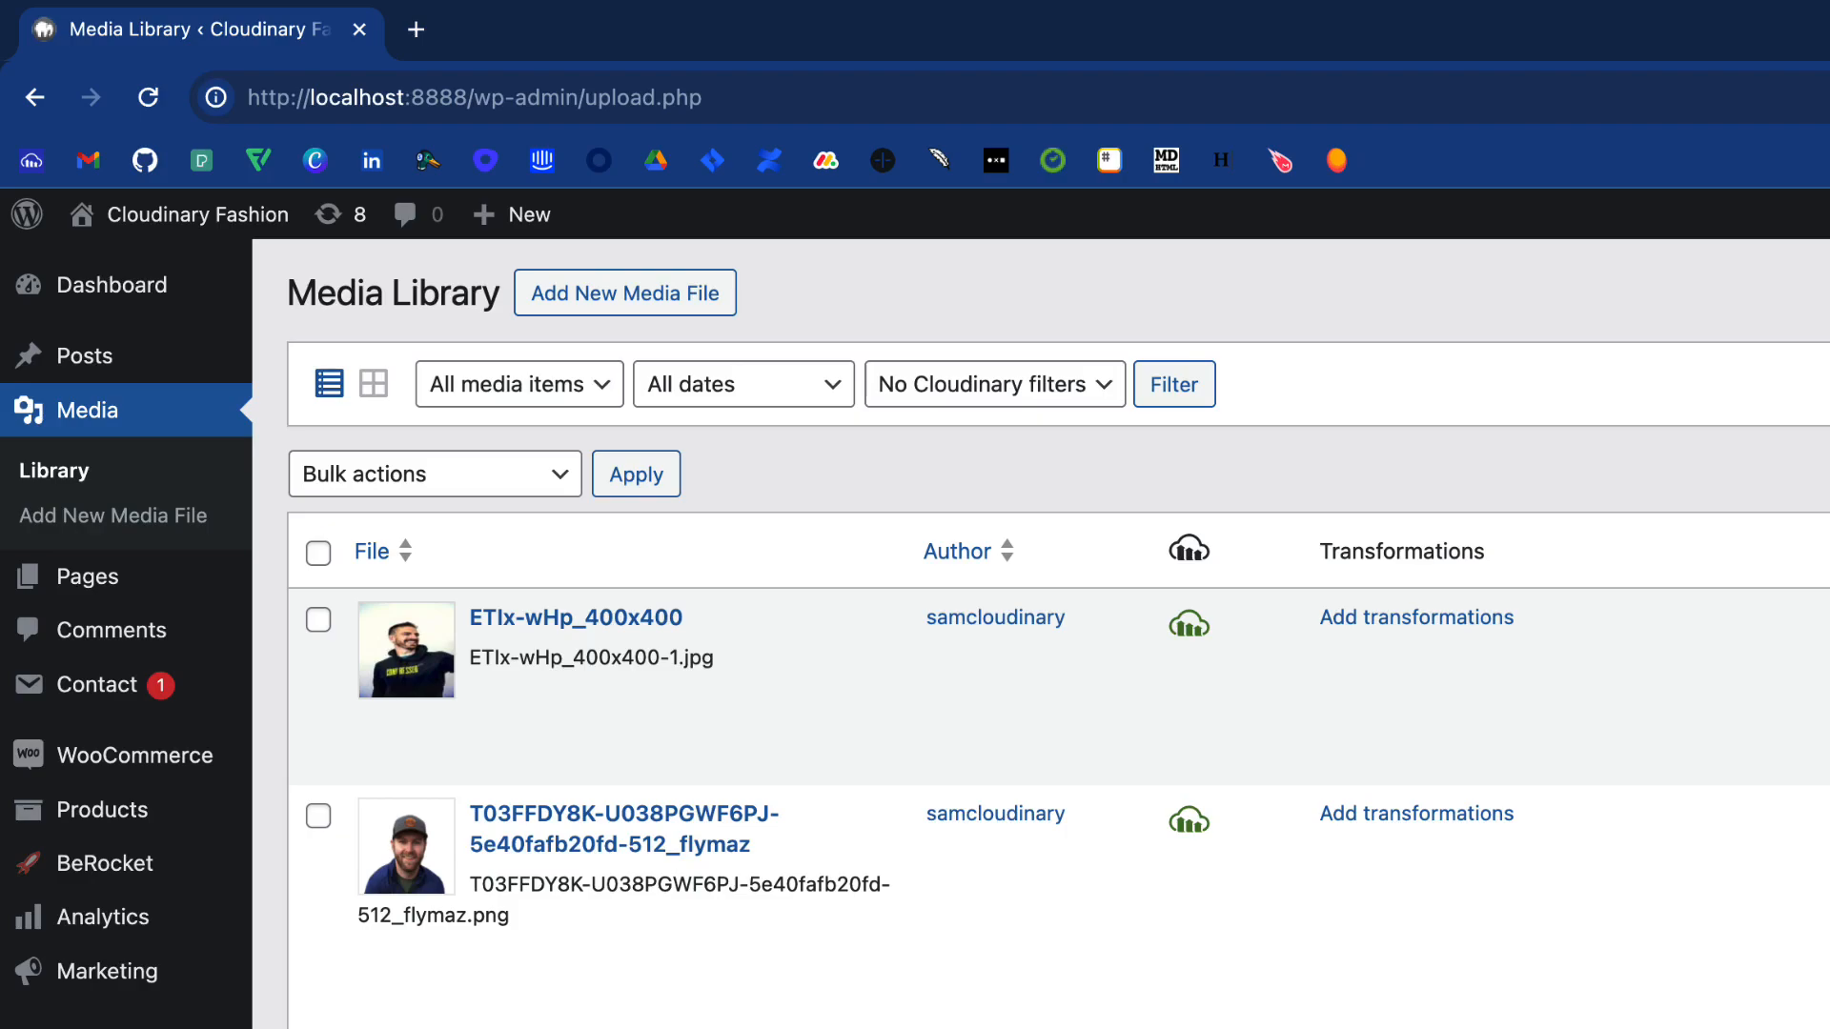
scroll(1057, 634, down, 1)
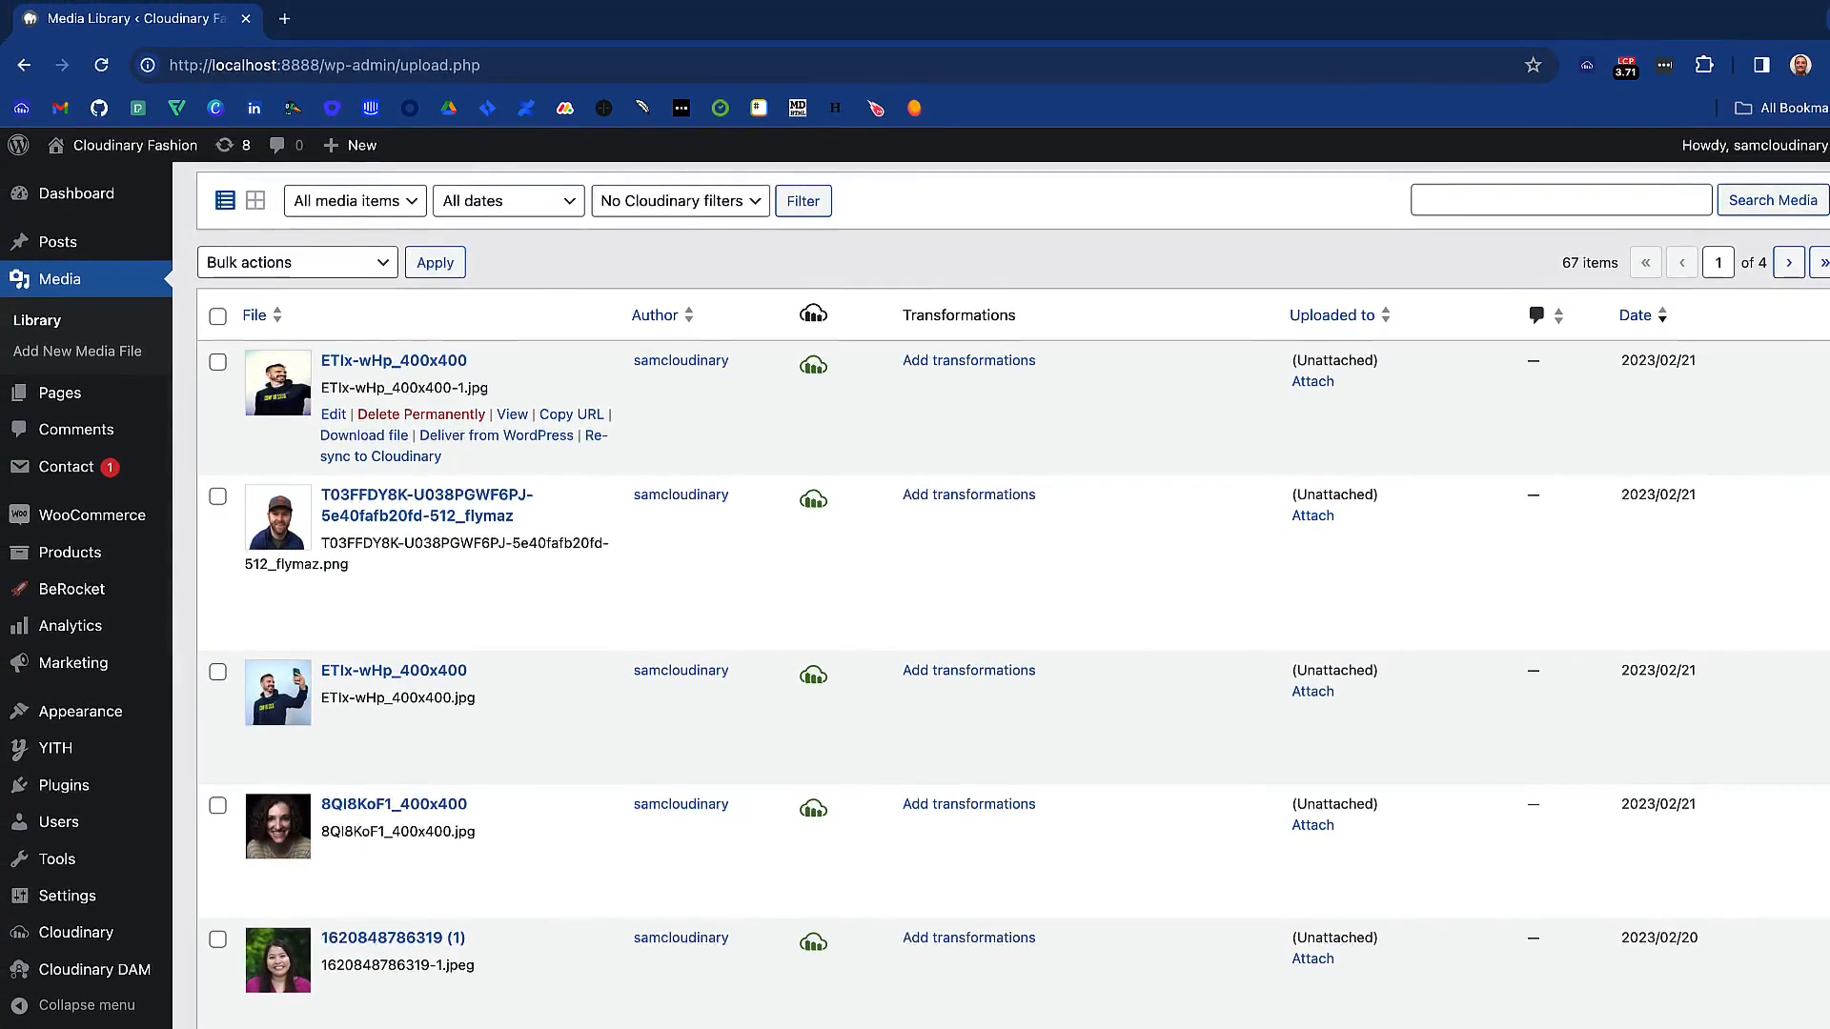
click(77, 352)
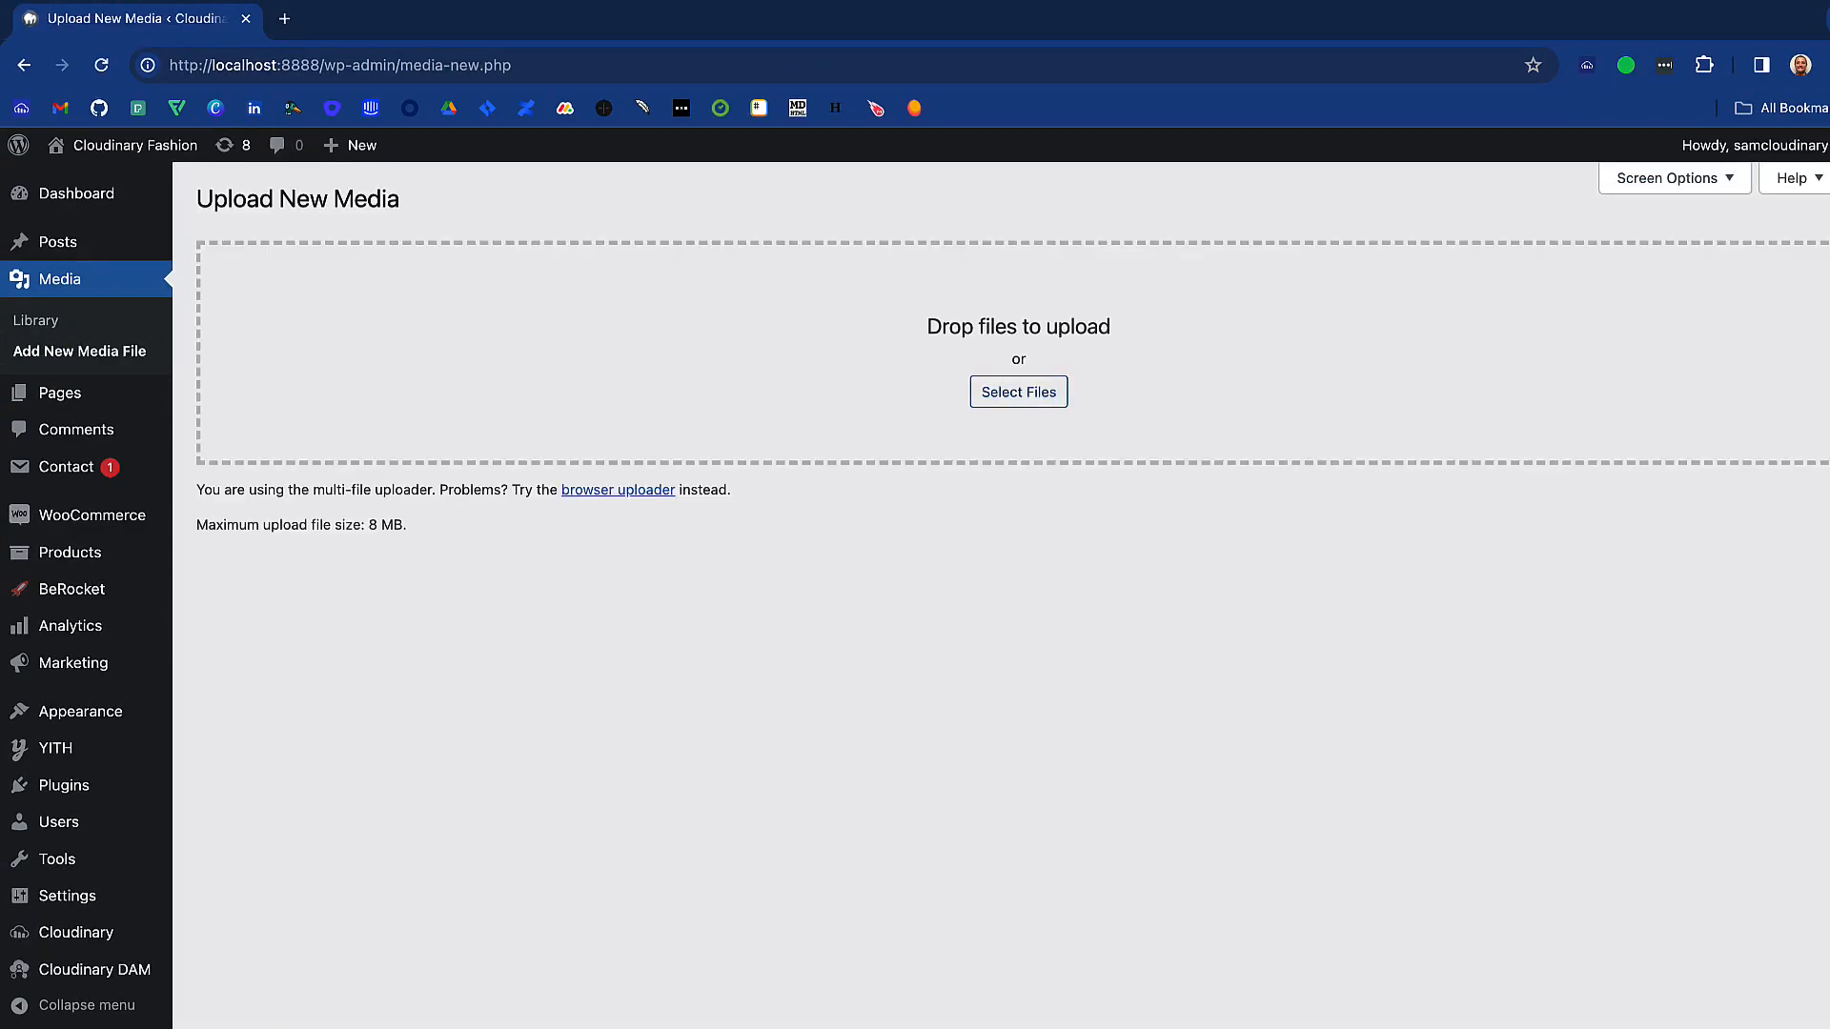
- Upload the photo IMG_7120.jpeg as a new media file and return to the media library list
click(1017, 388)
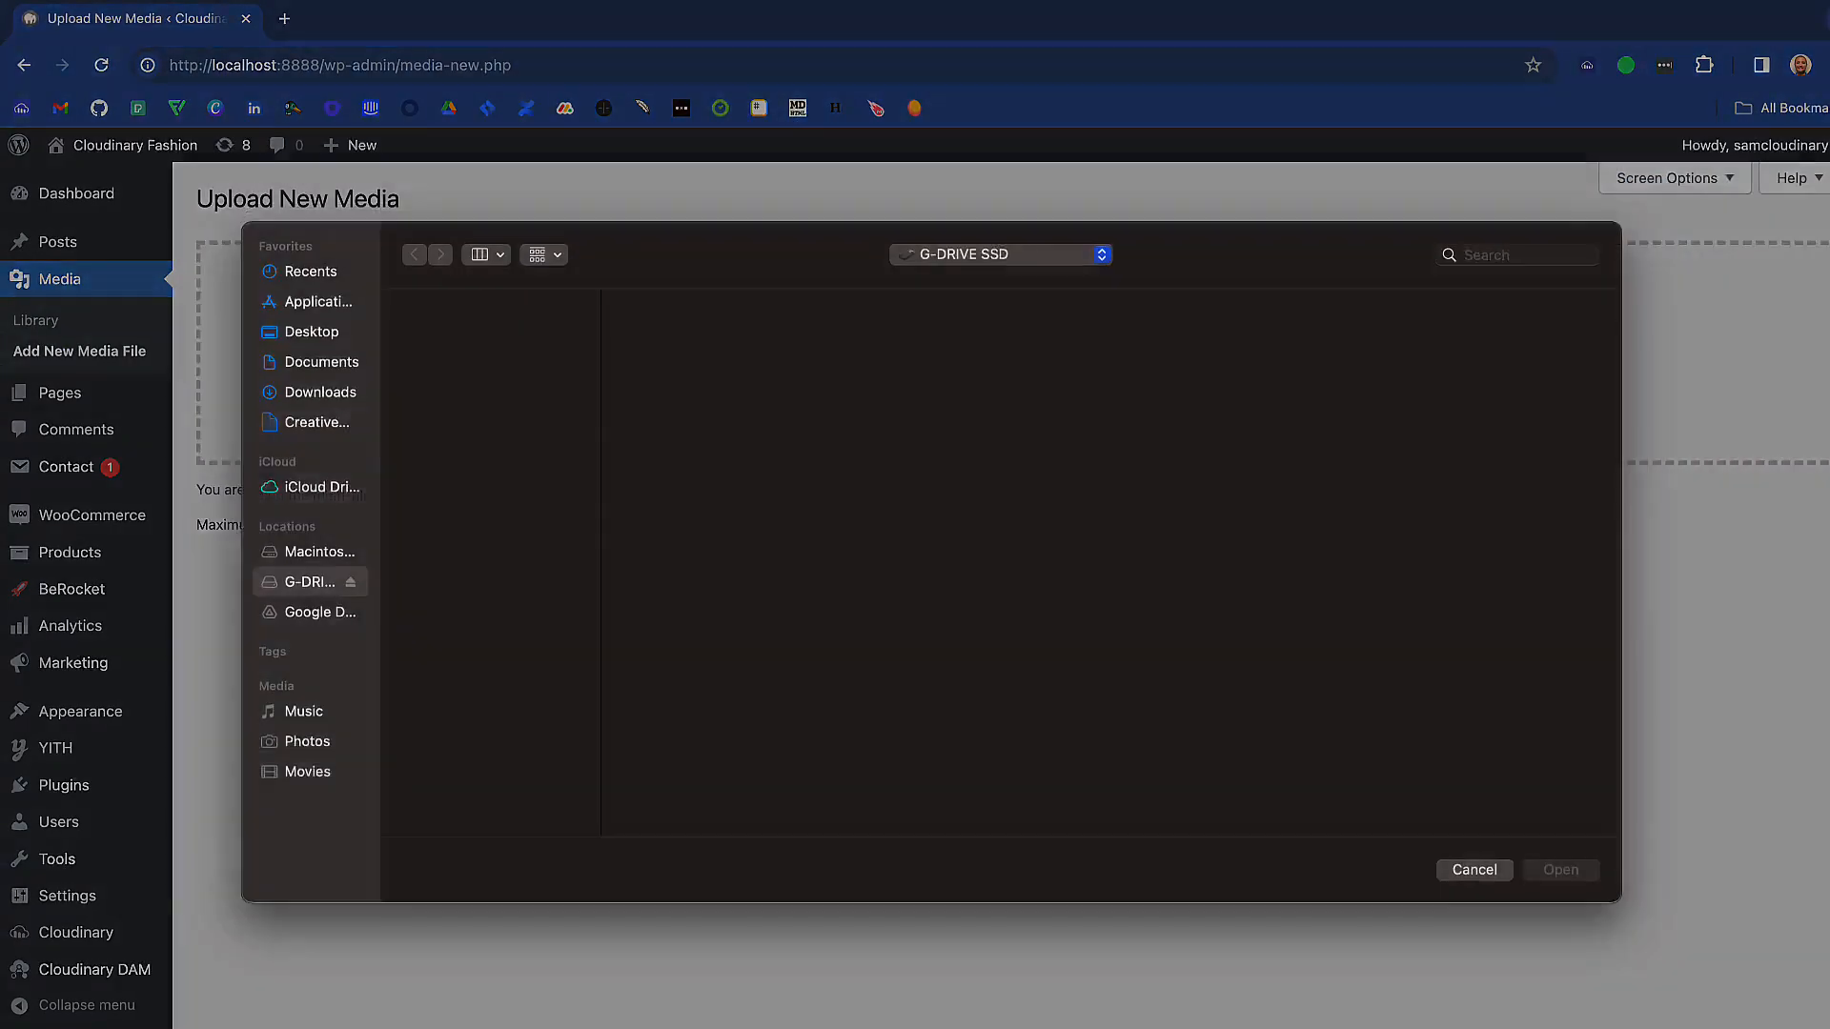
click(320, 408)
click(466, 378)
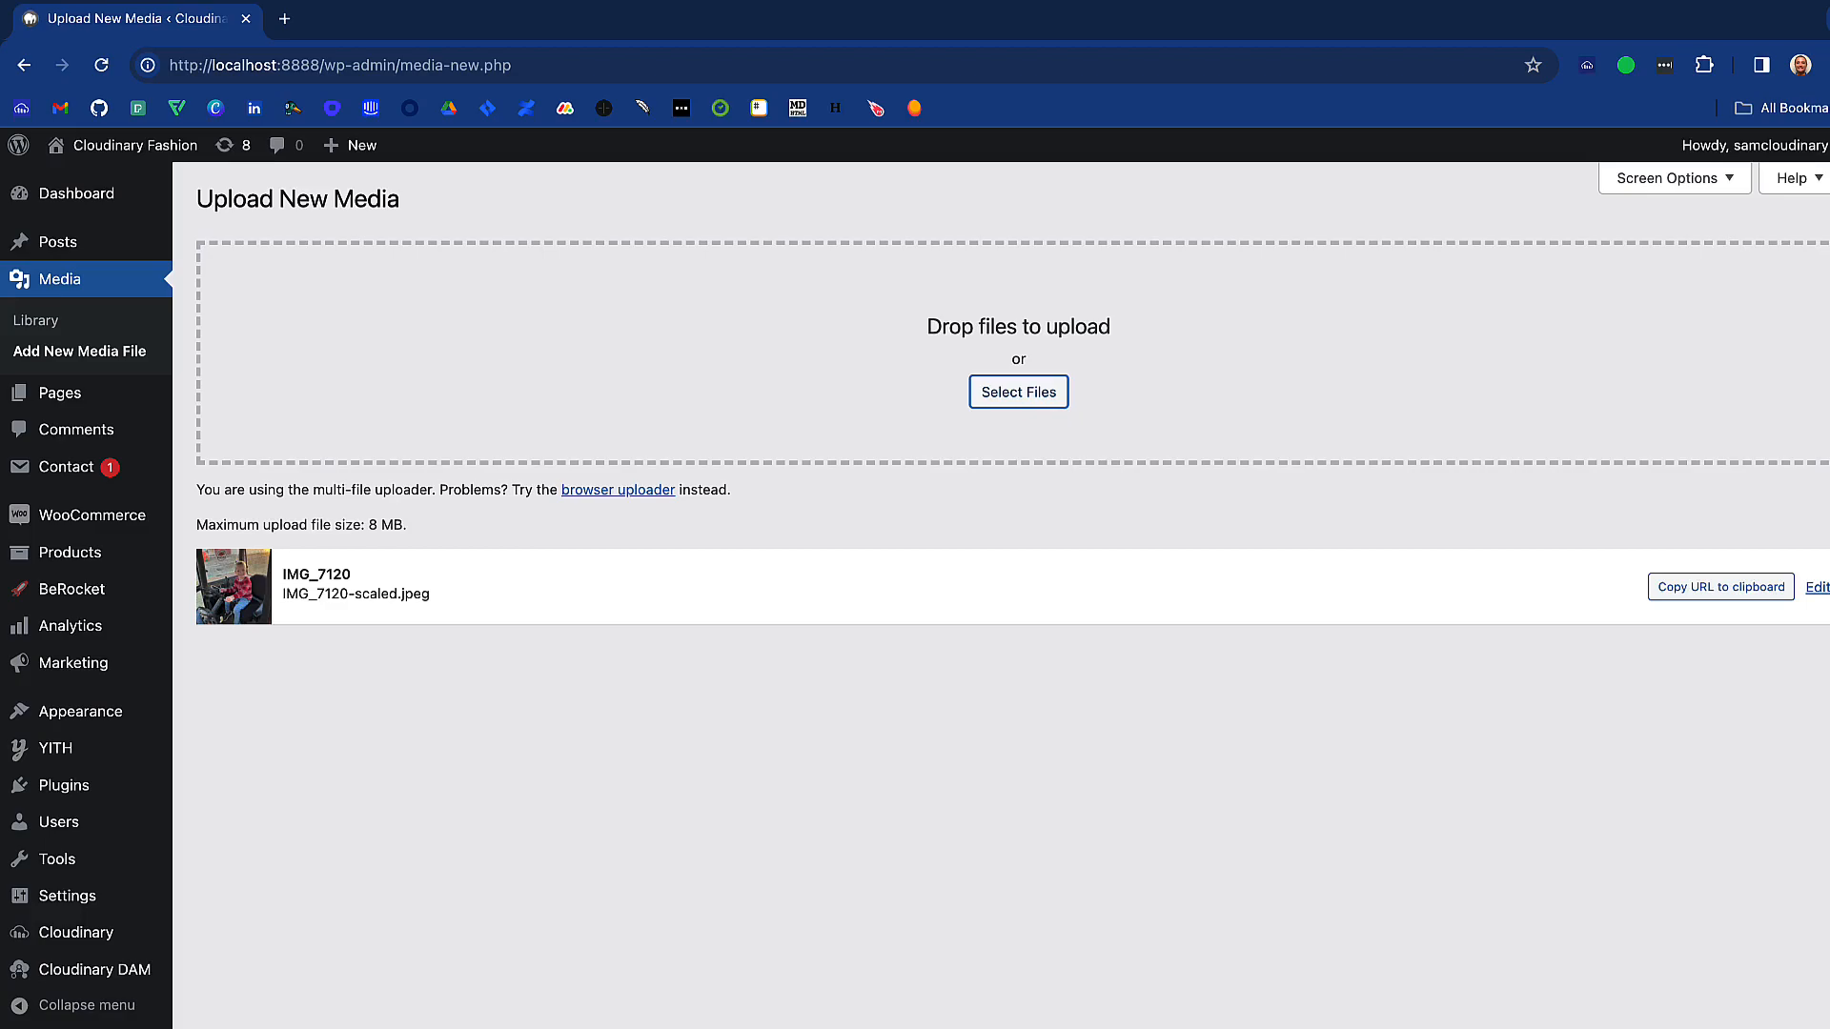
click(36, 320)
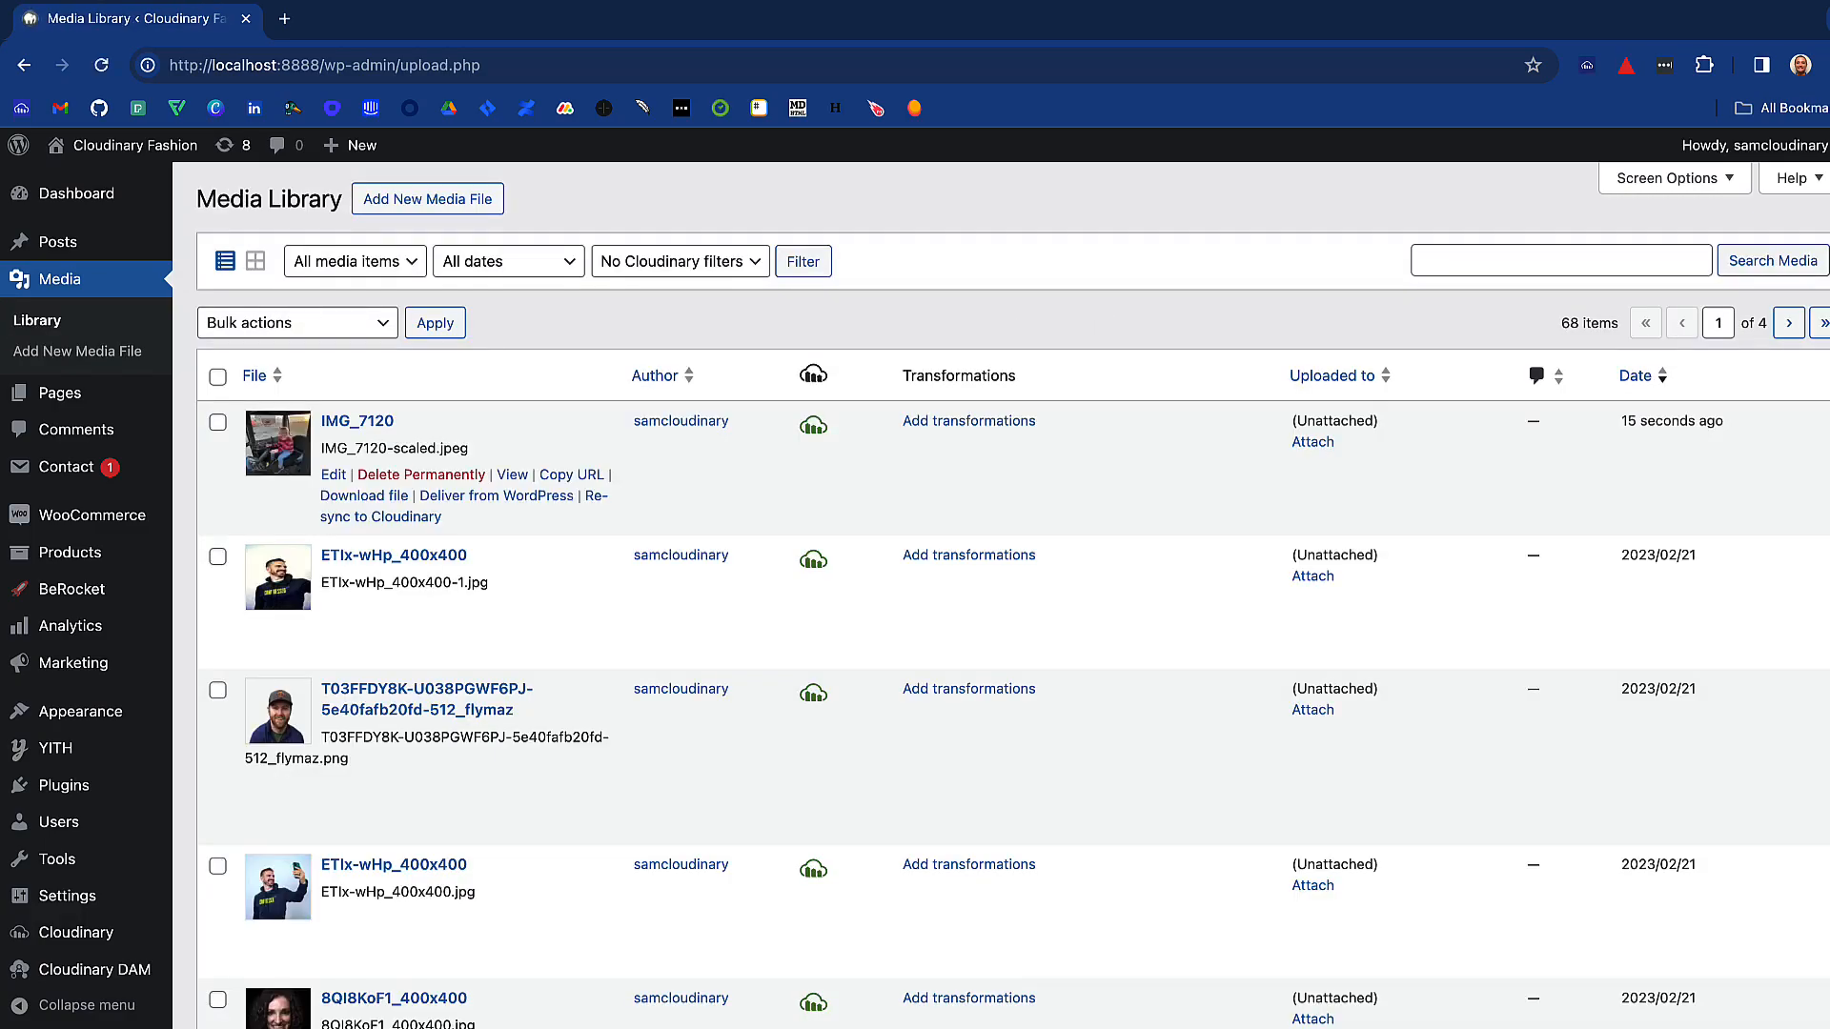
- Copy the IMG_7120 image's URL, load it in a temporary browser tab to check its delivery address, and close that tab
mouse_move(812, 426)
click(572, 474)
key(ctrl+t)
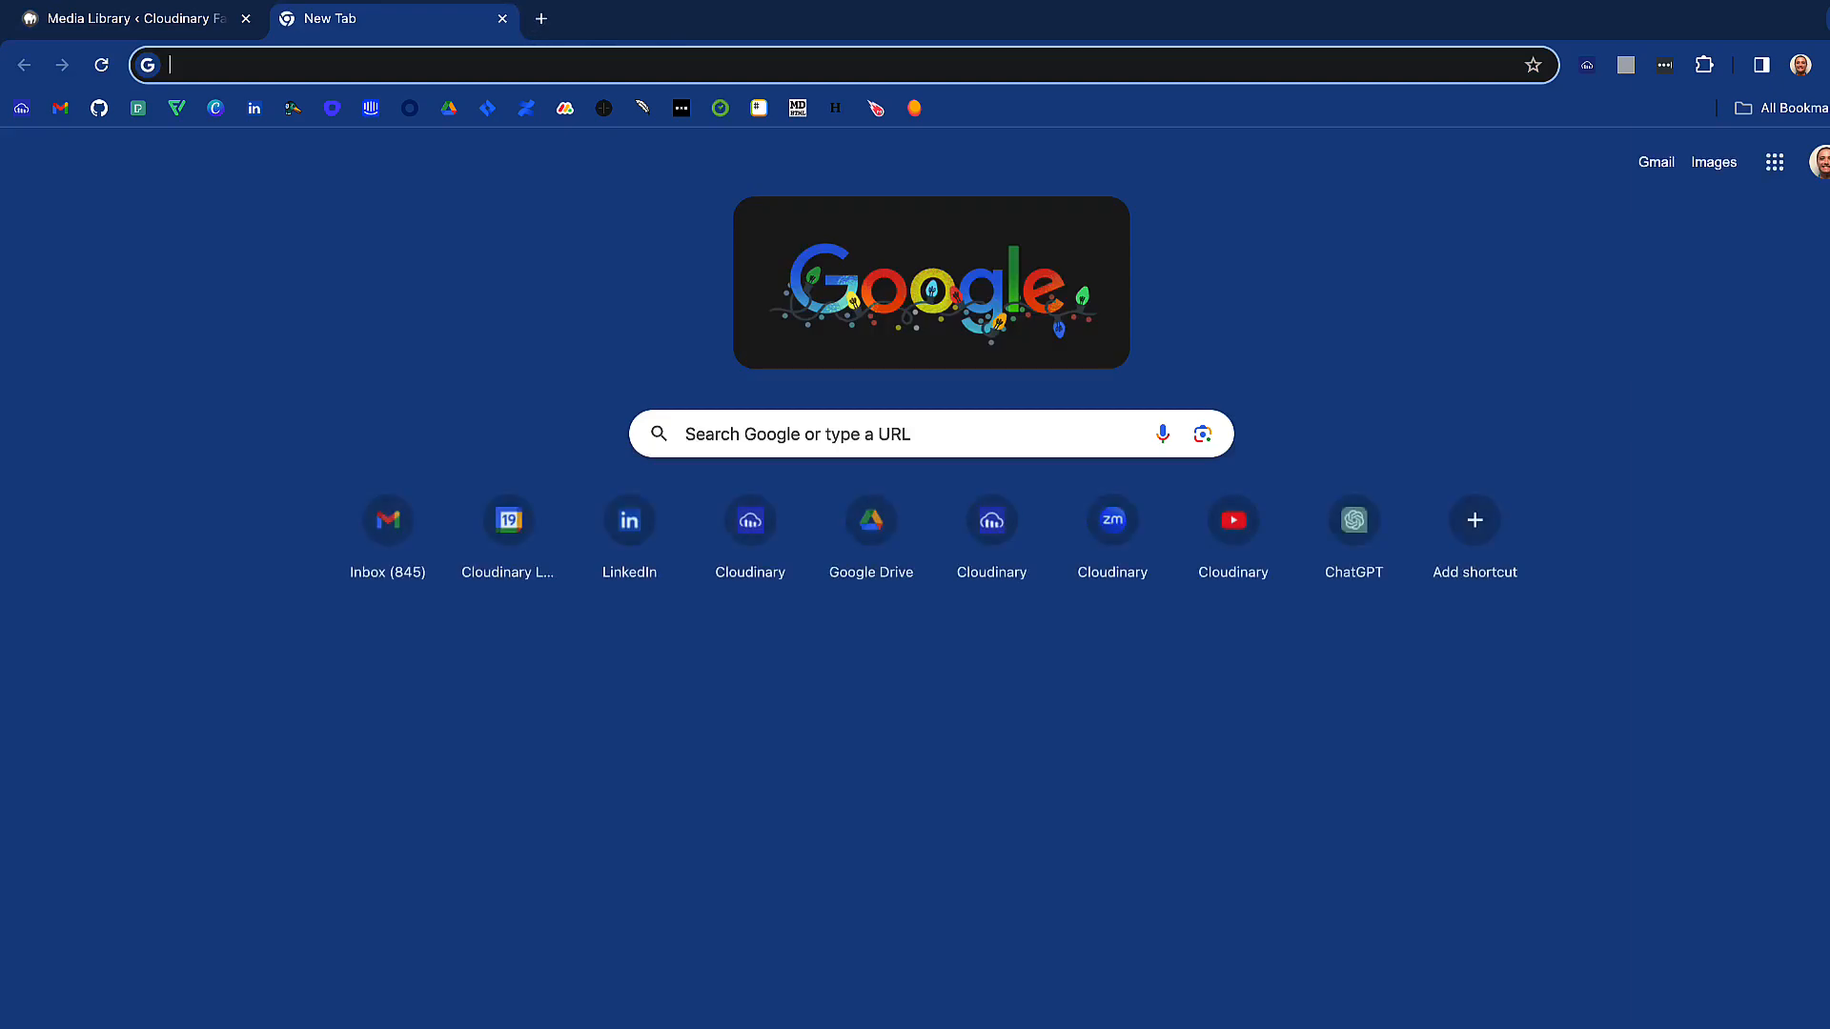
key(ctrl+v)
key(Return)
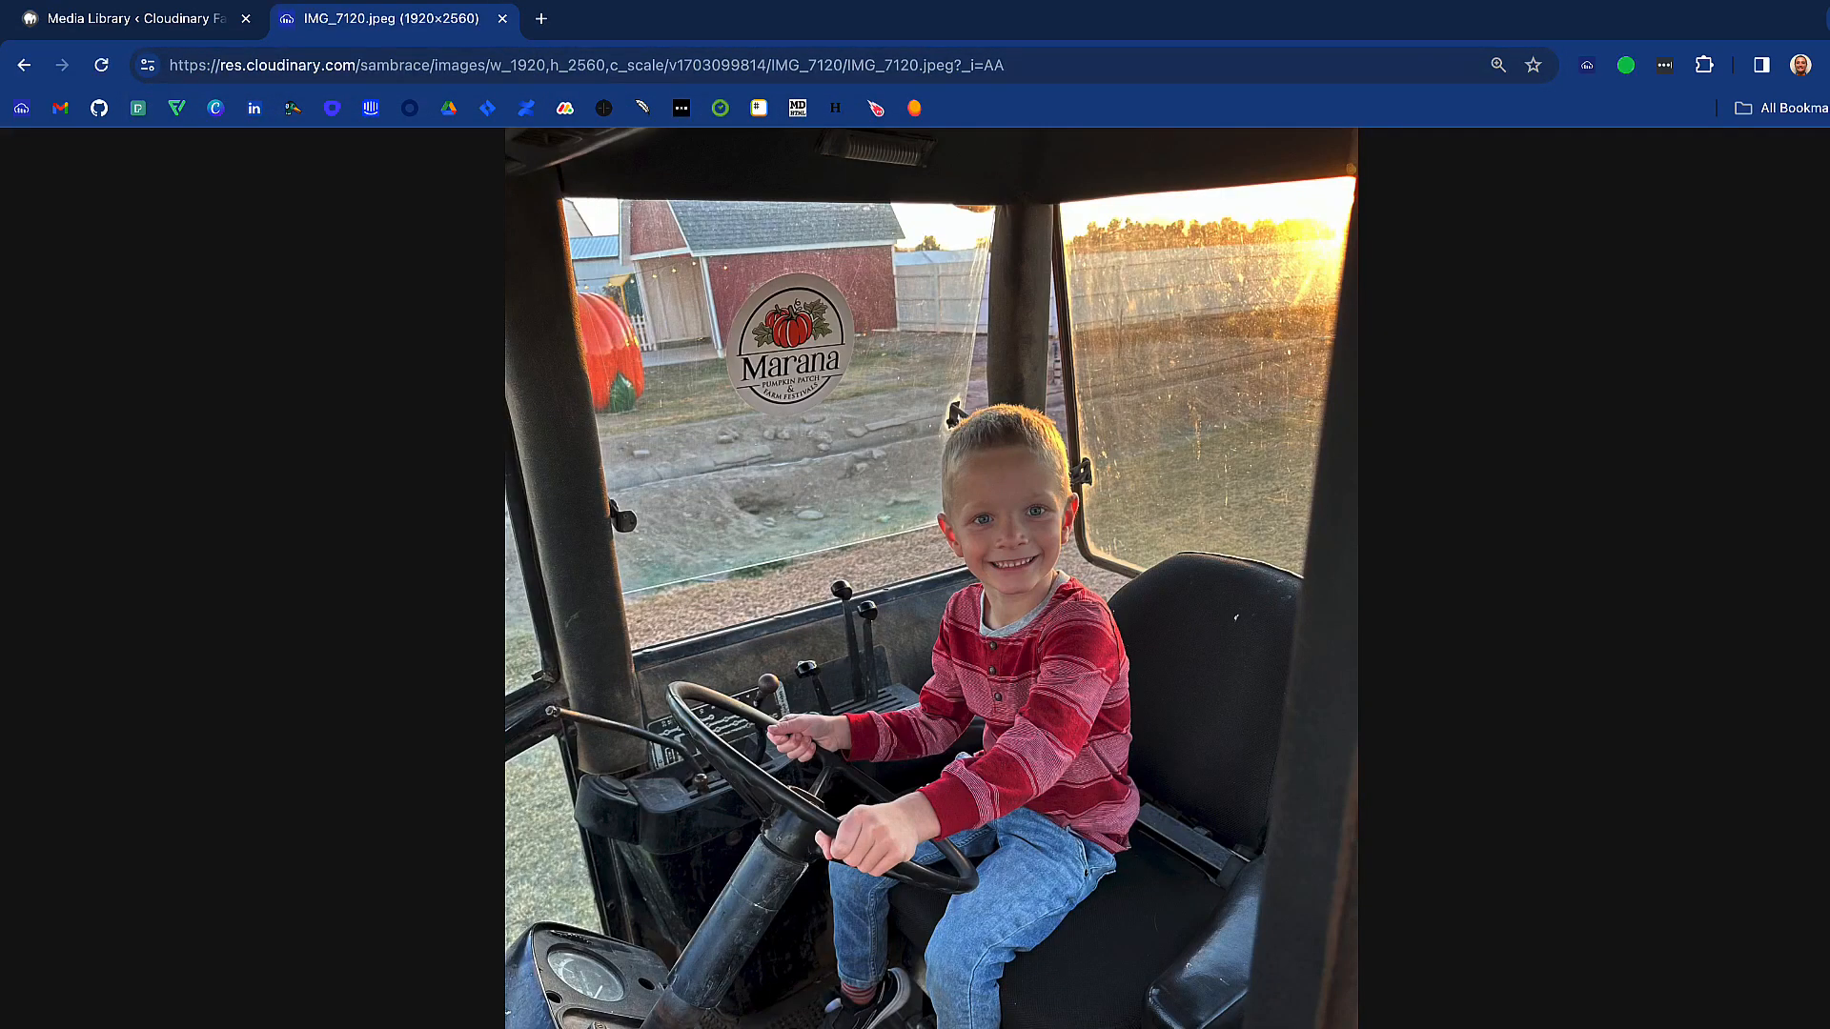
click(503, 18)
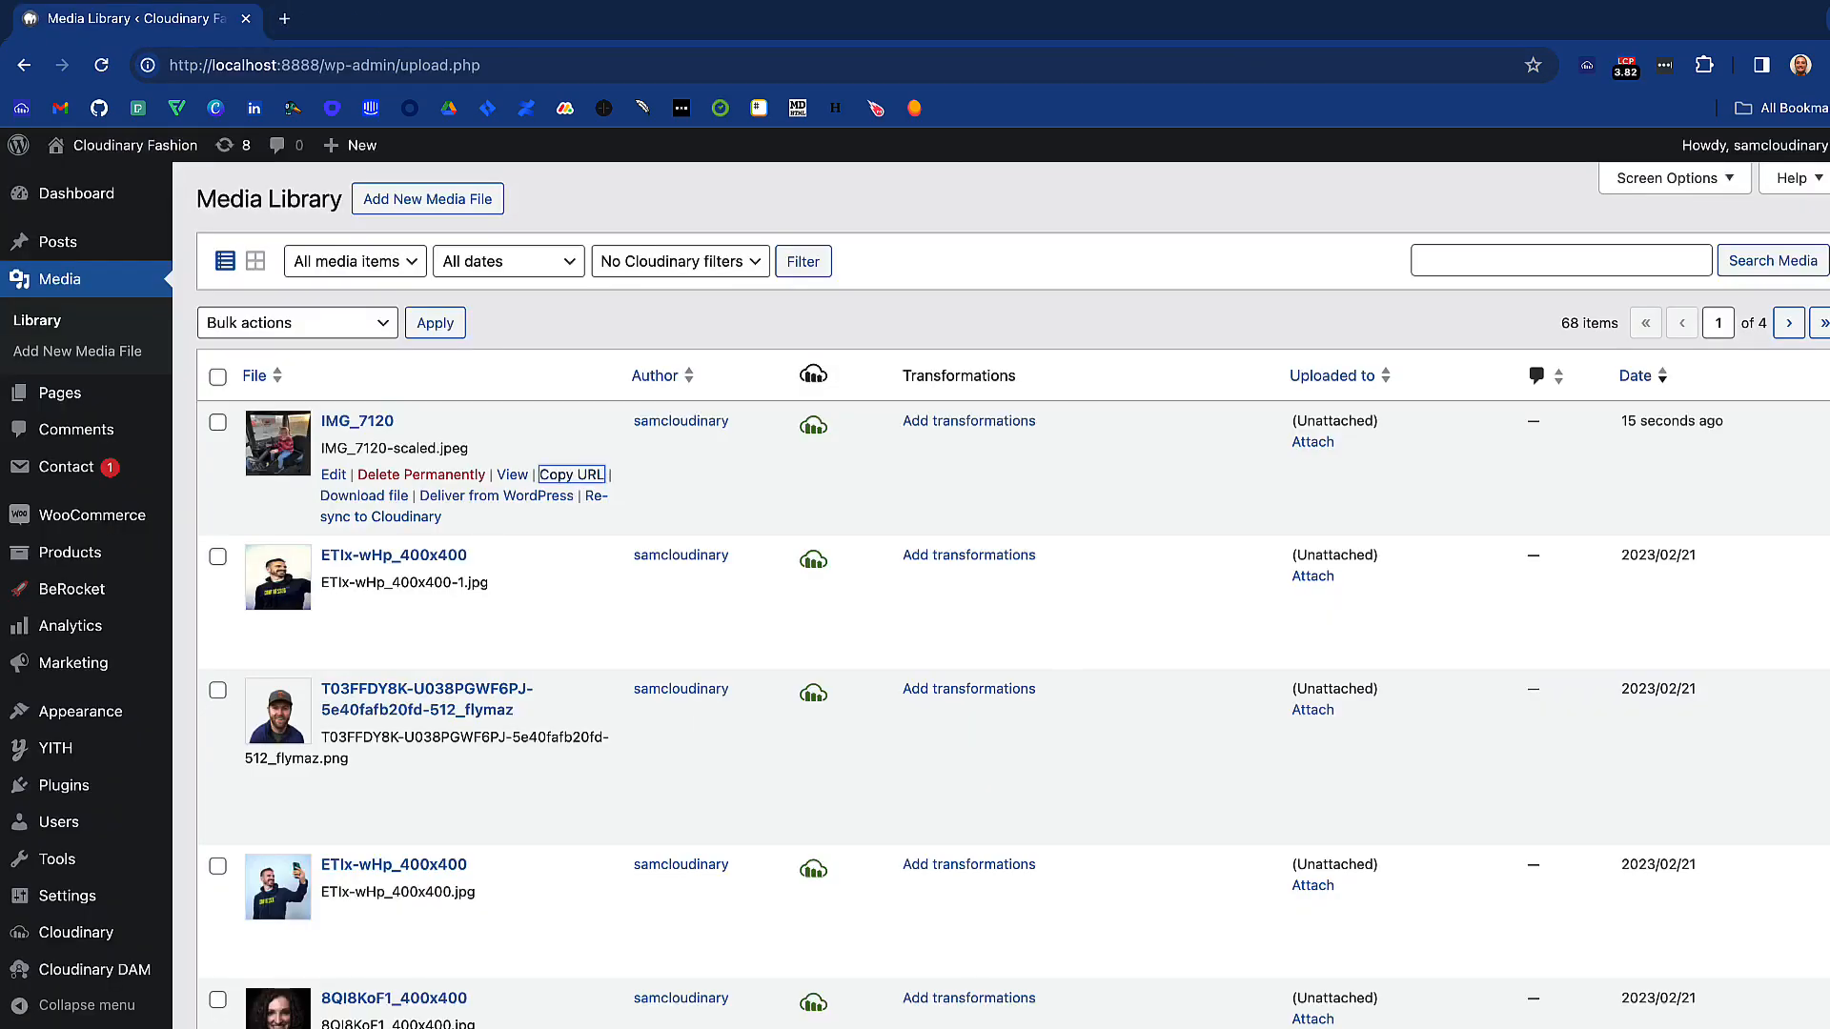